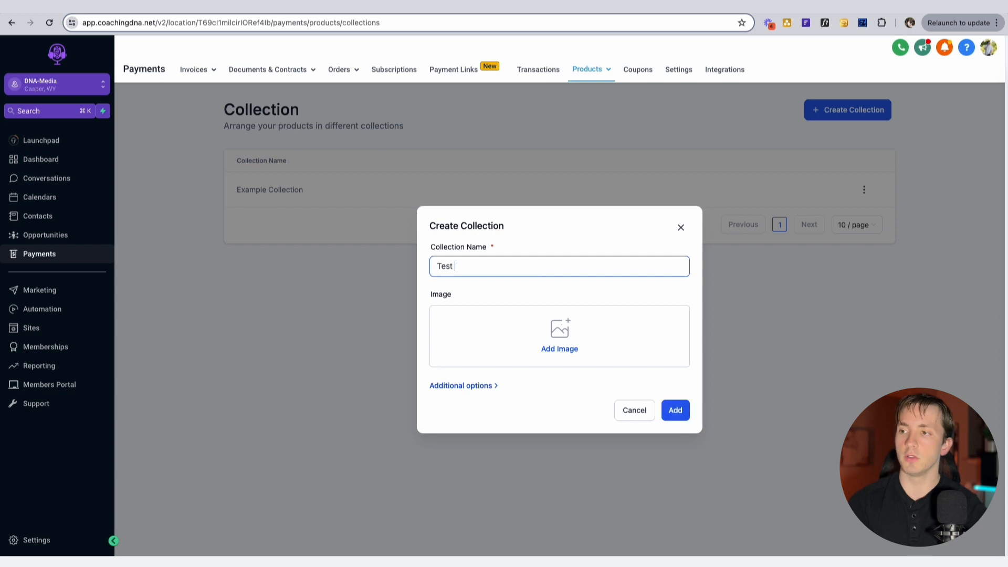
Step: Name the new collection Test Collection, use 22778297546532.jpg as its image, and show its additional options
click(561, 349)
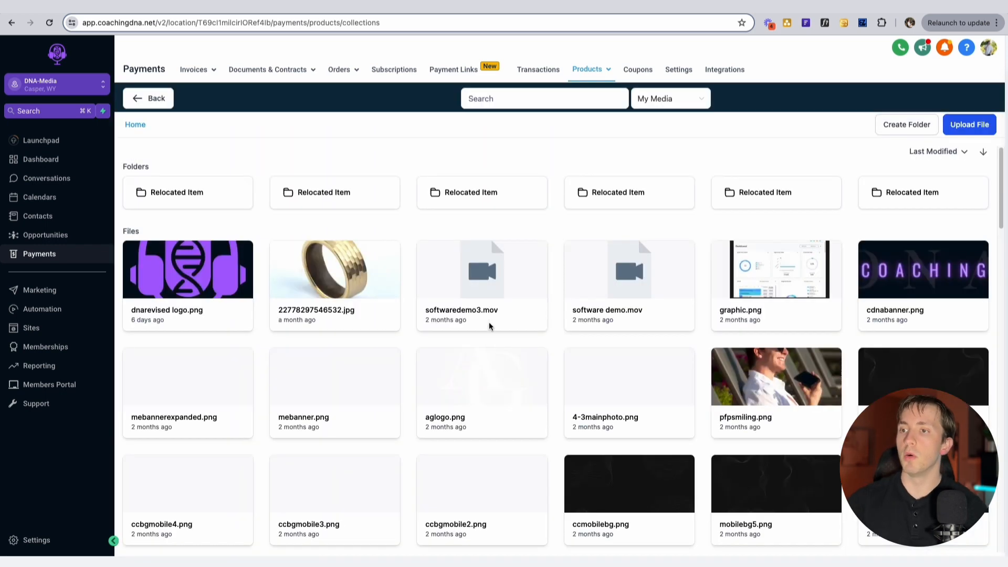
click(334, 284)
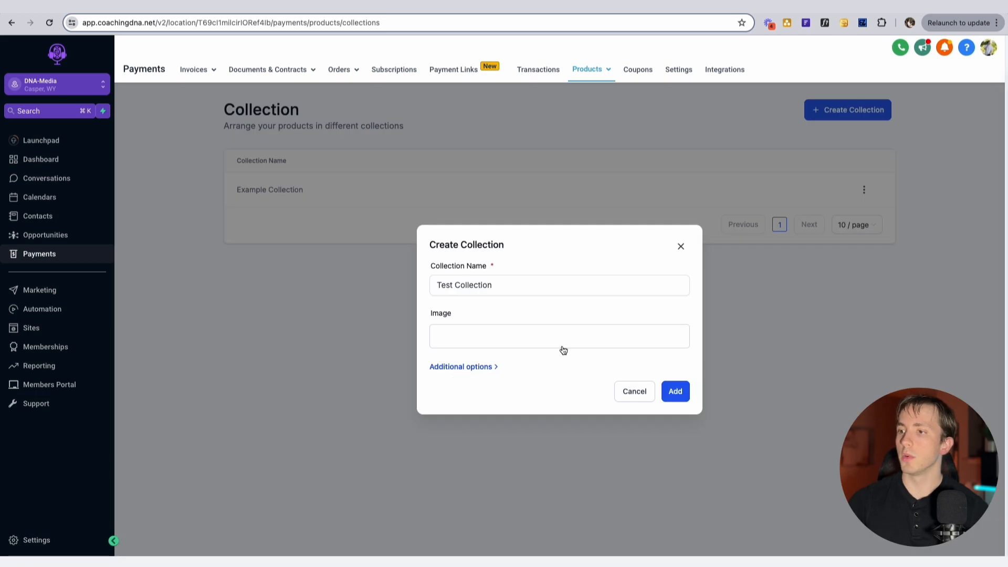
click(491, 414)
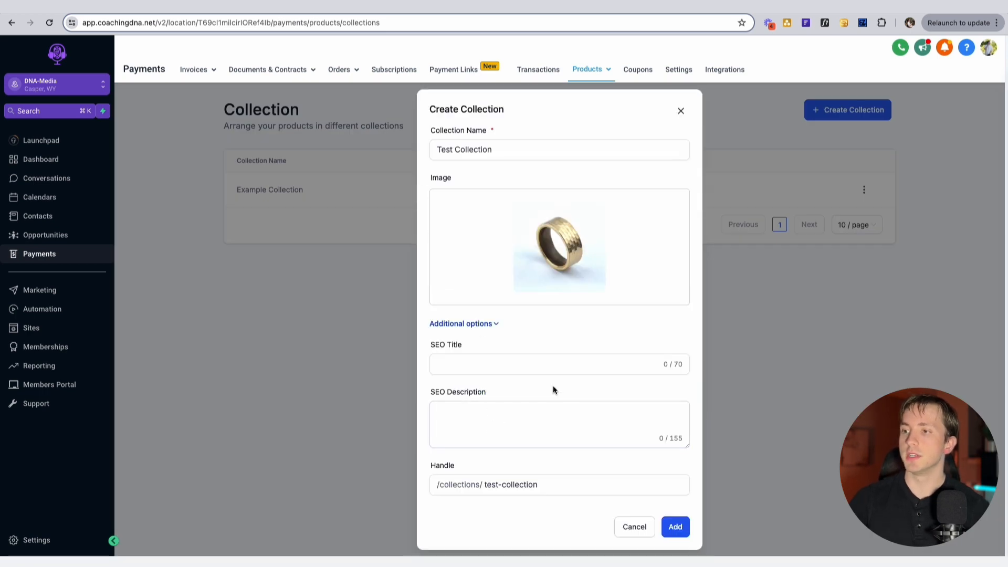
Step: Set the SEO title to Ring Collection and the SEO description to "Rings for men", then add the collection
click(491, 362)
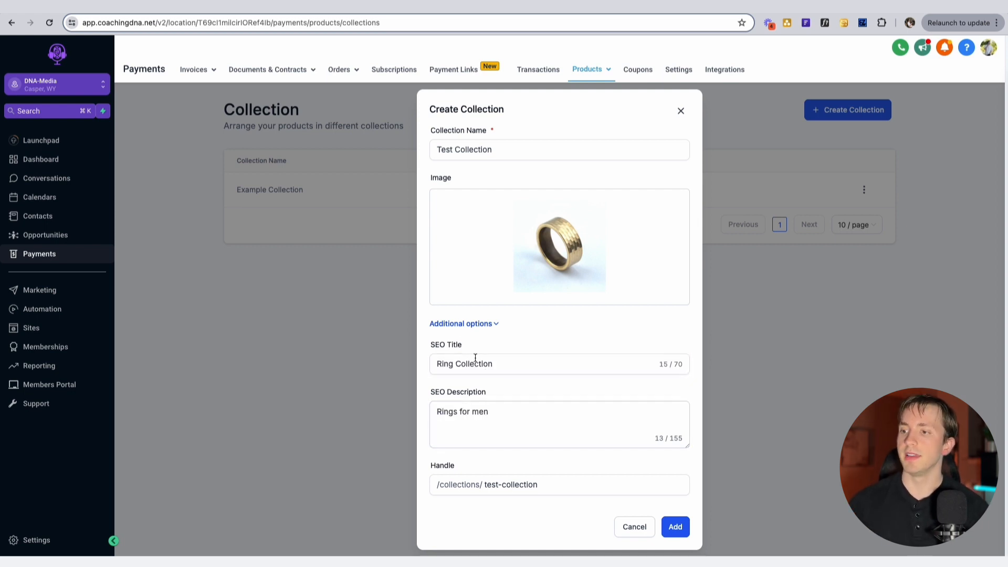
click(488, 484)
mouse_move(554, 484)
mouse_down()
mouse_move(495, 484)
mouse_move(544, 487)
mouse_up()
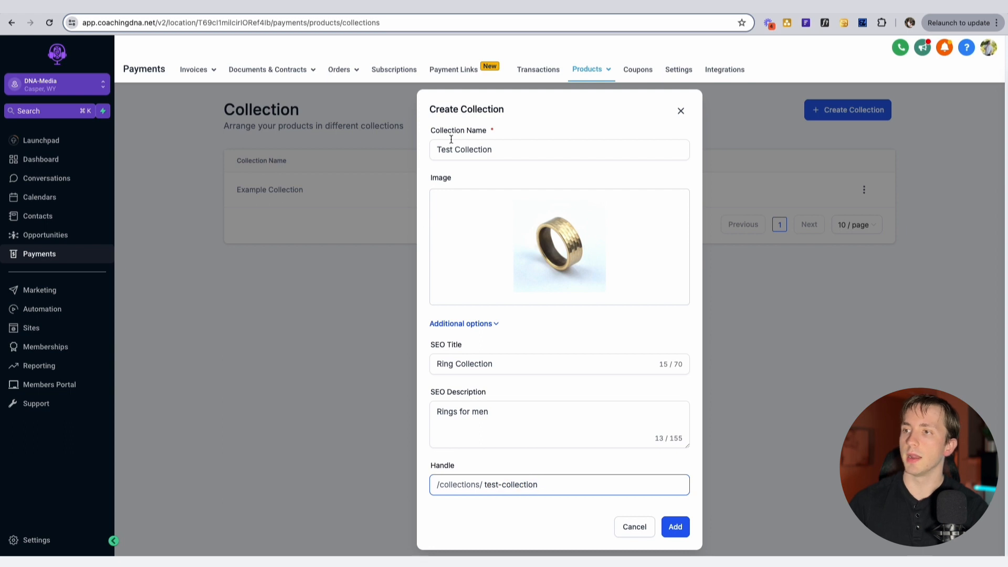
drag(490, 149, 420, 144)
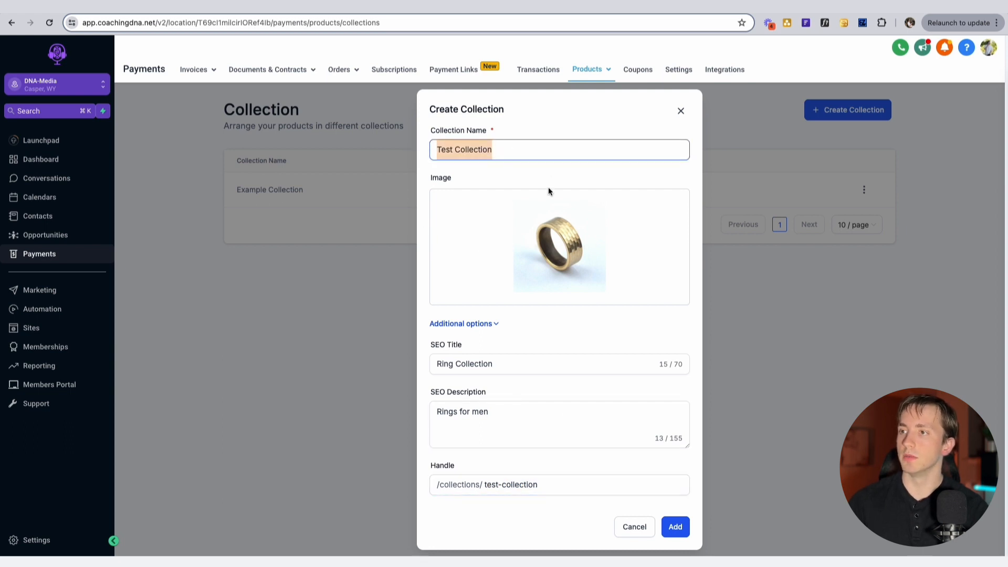
click(567, 482)
click(678, 530)
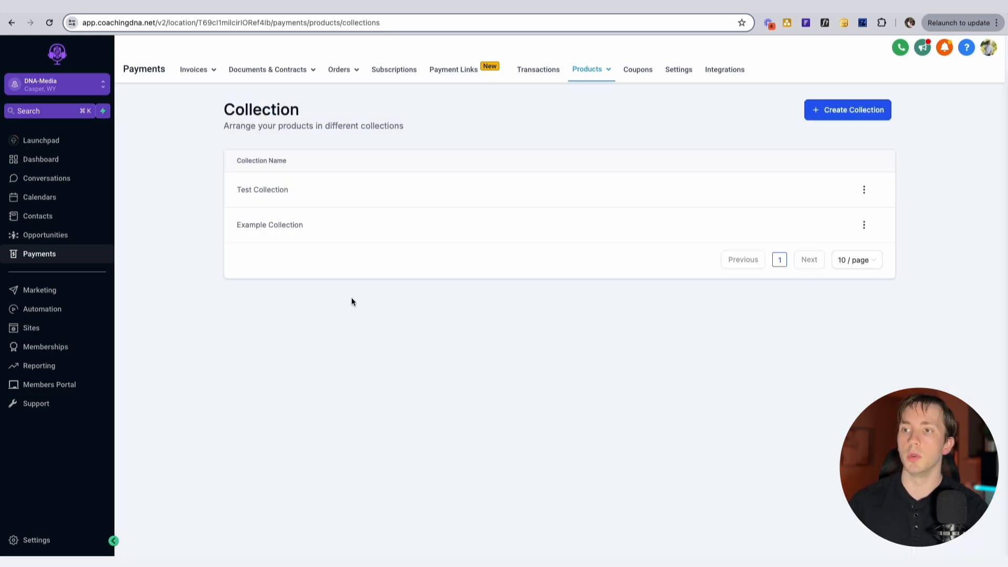
drag(234, 187, 318, 194)
click(350, 334)
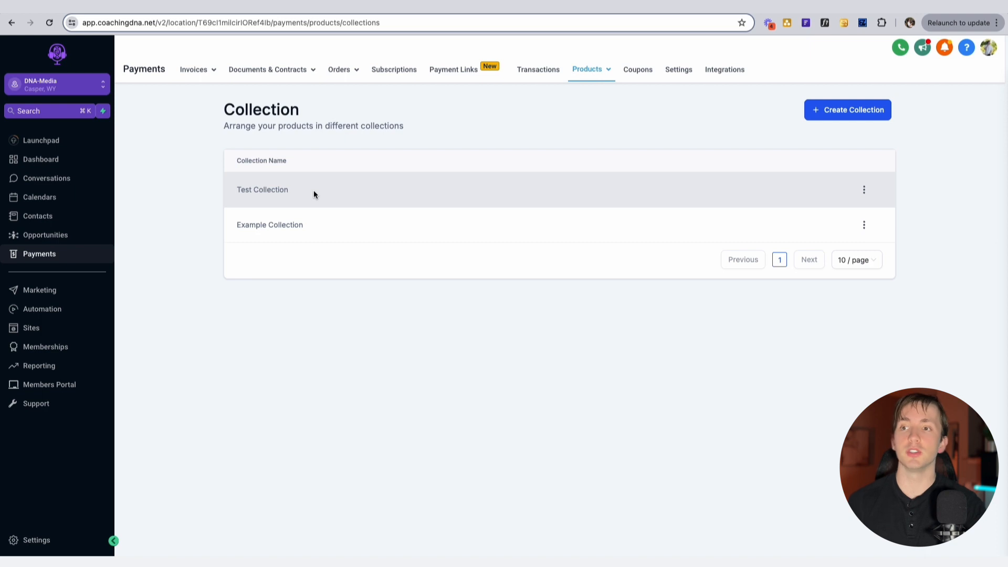
Step: Open Example Product 1 from the products list for editing and go to its product collection setting
mouse_move(596, 76)
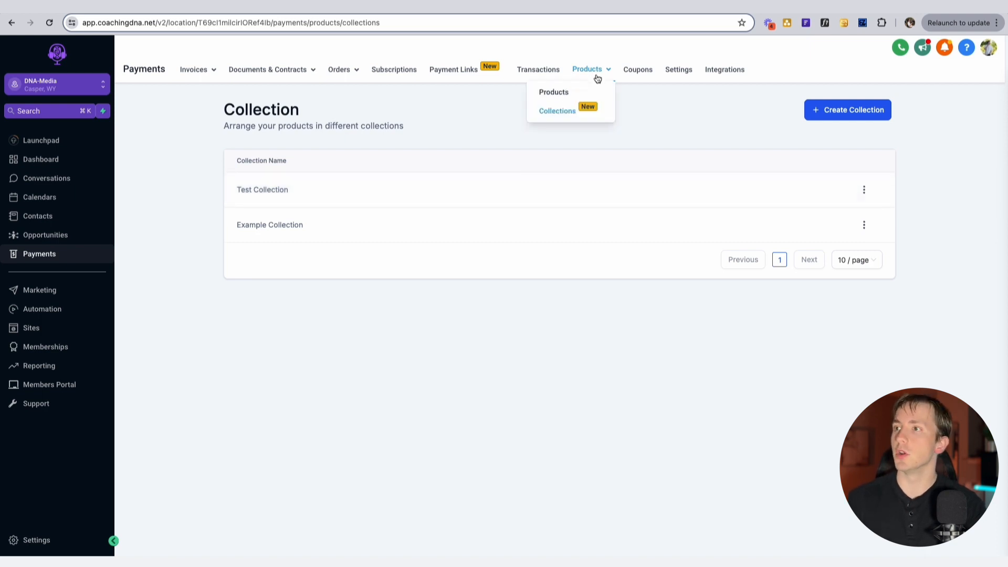
click(554, 93)
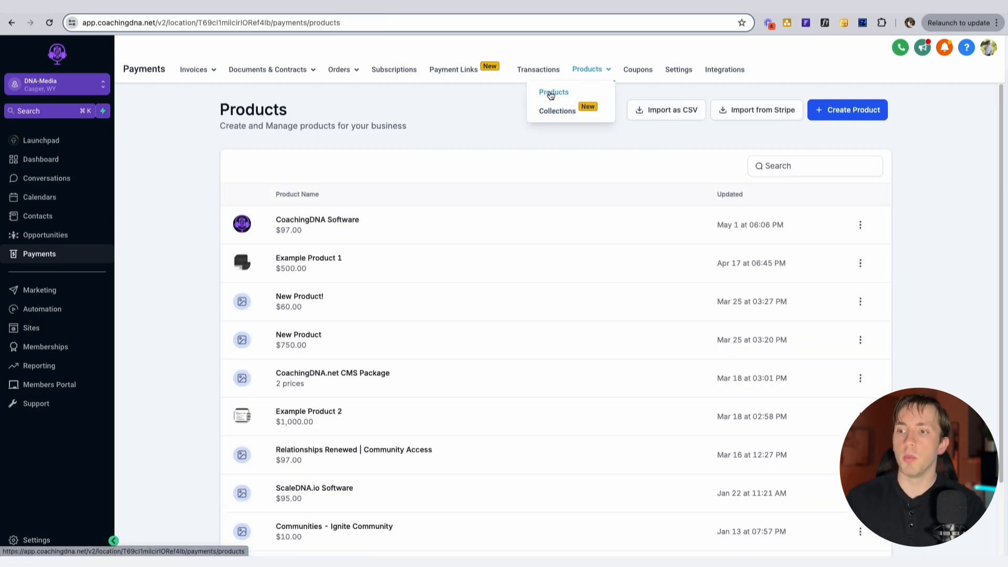
click(323, 263)
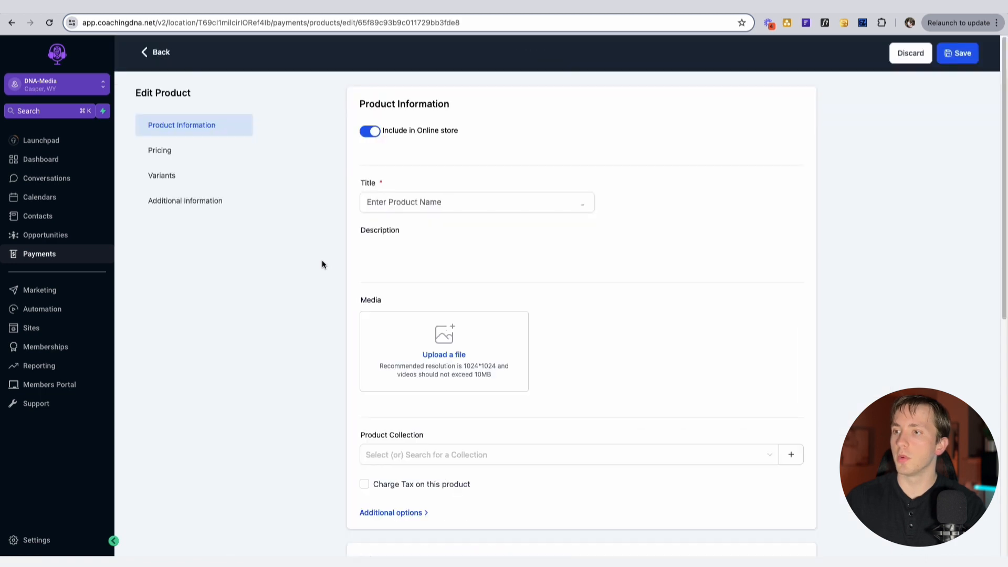
scroll(330, 279, down, 5)
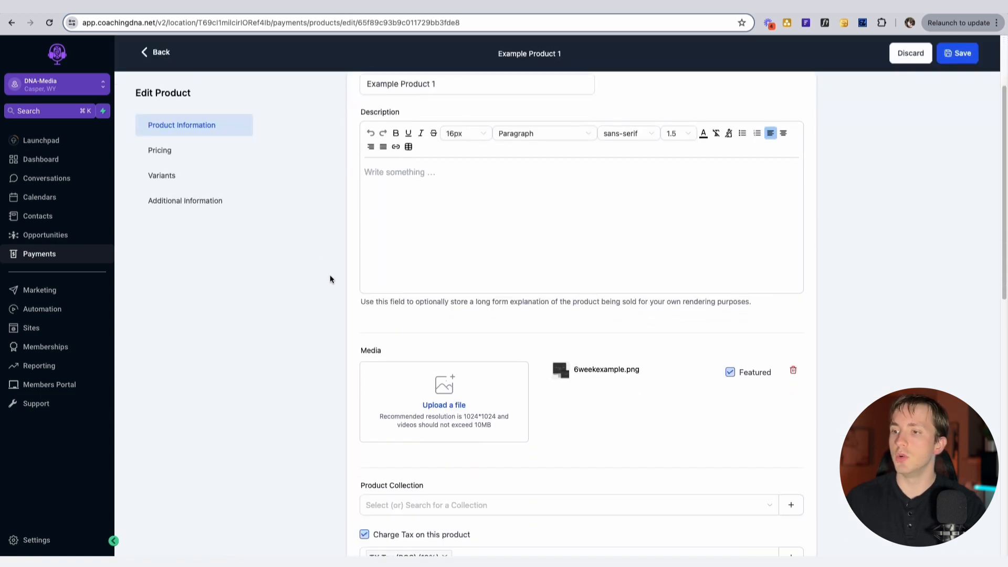
drag(388, 321, 455, 335)
click(459, 322)
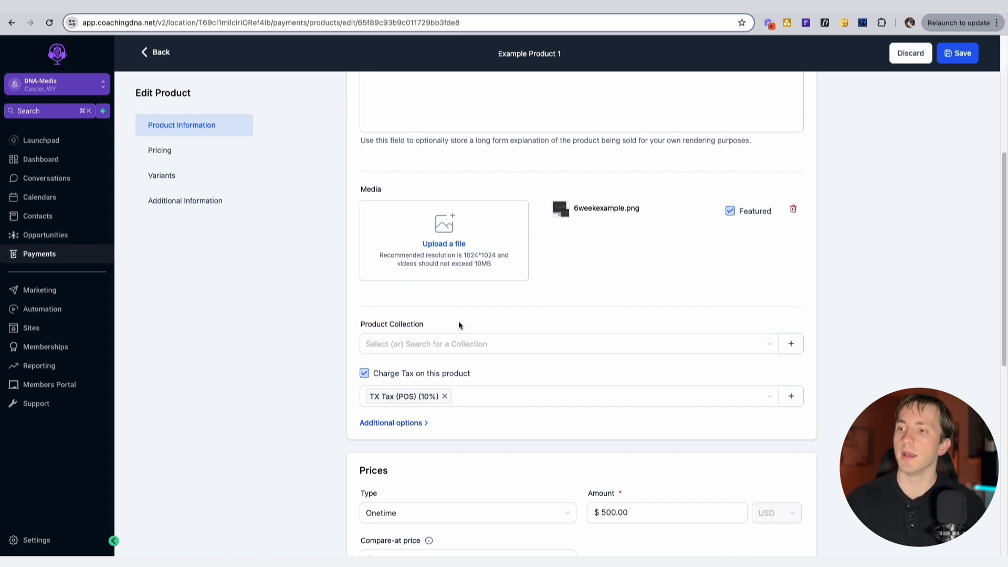
Step: Assign Example Product 1 to Test Collection only and save the product
click(439, 346)
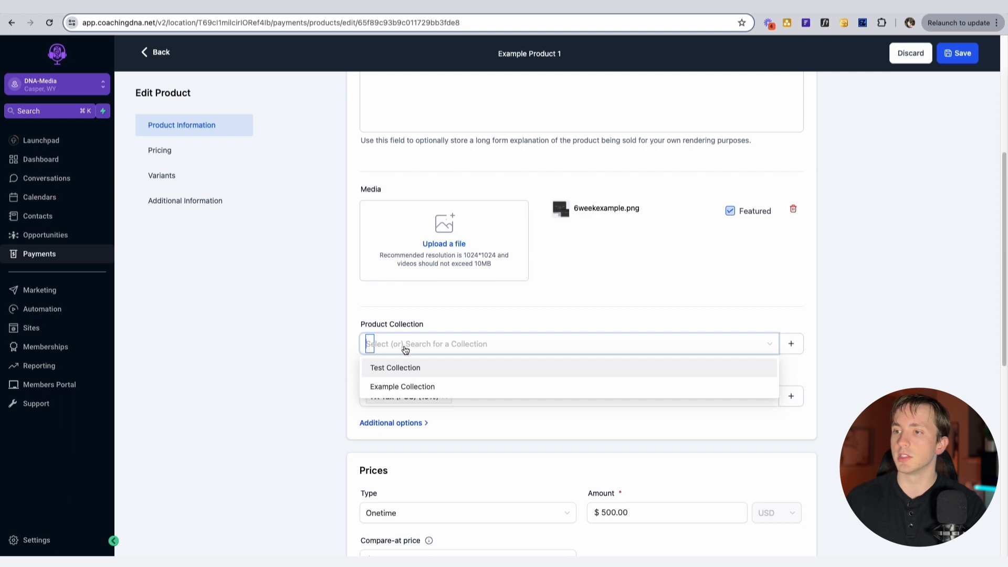
click(406, 373)
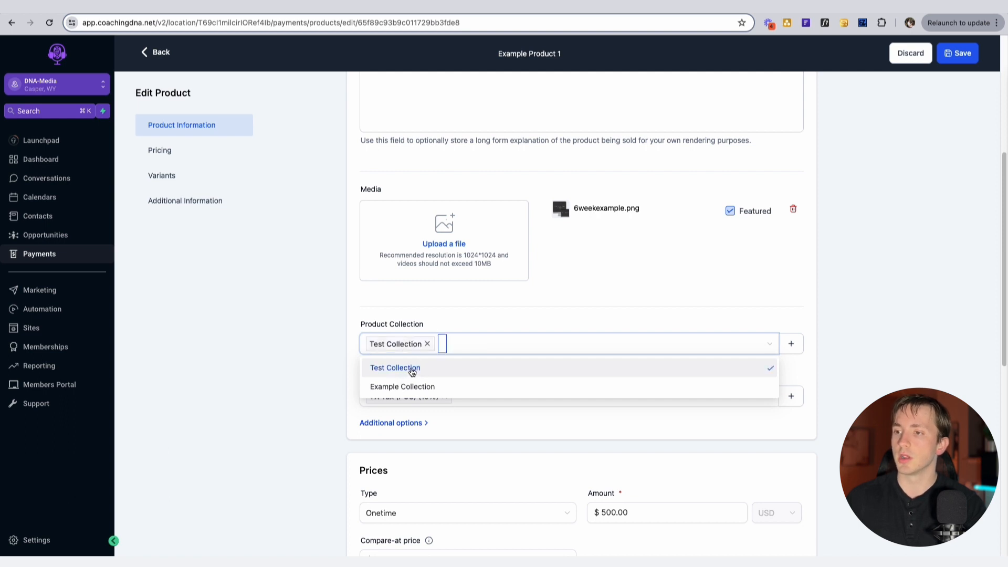
click(411, 388)
click(412, 388)
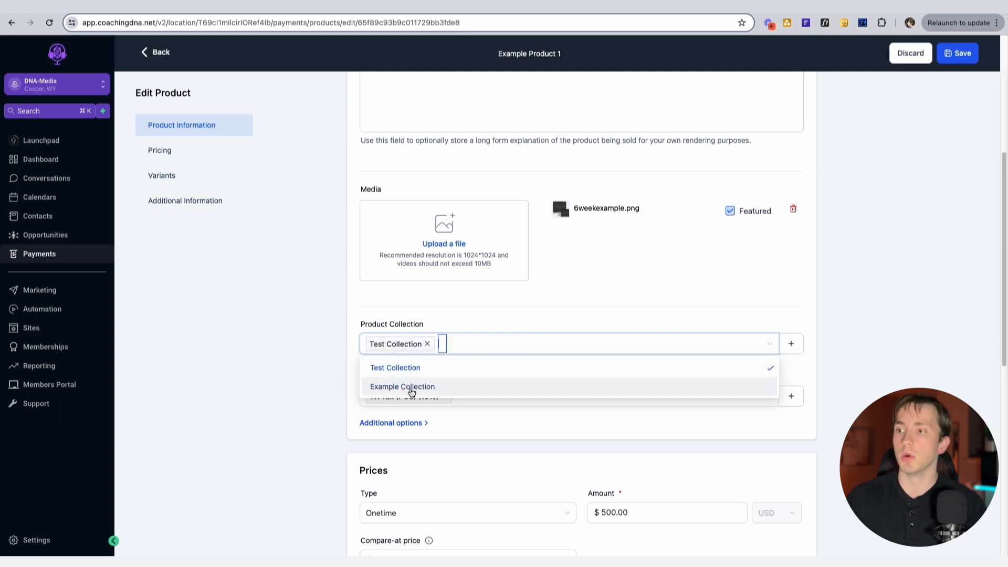
click(431, 348)
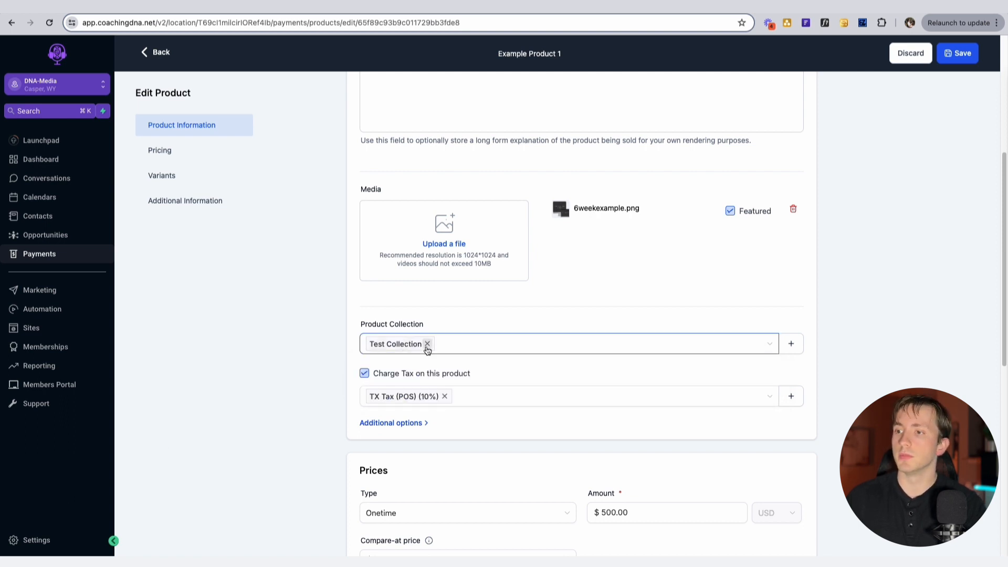
click(960, 53)
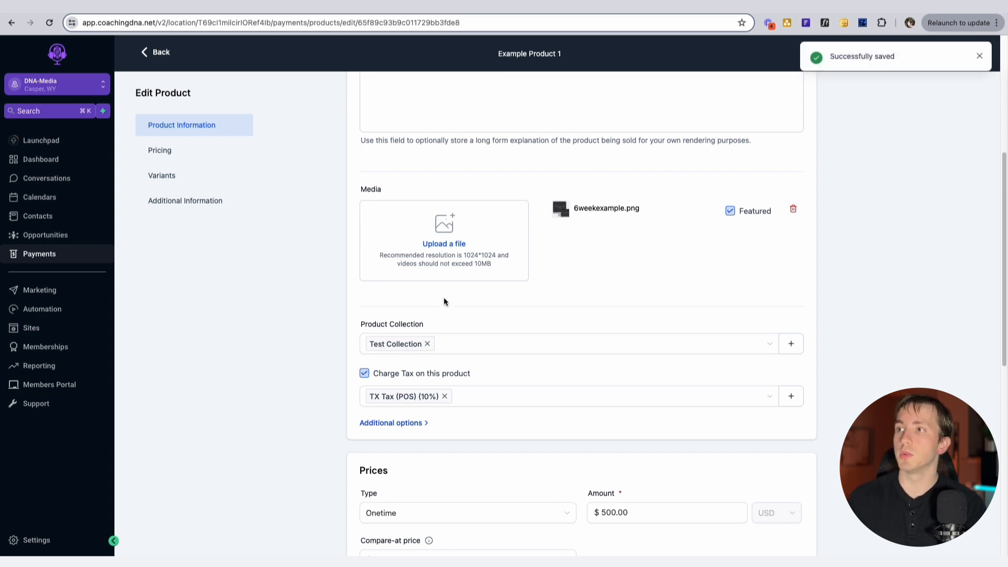
Step: Leave the product and open the Luggage Store website's Products List page for editing in a new tab
click(156, 52)
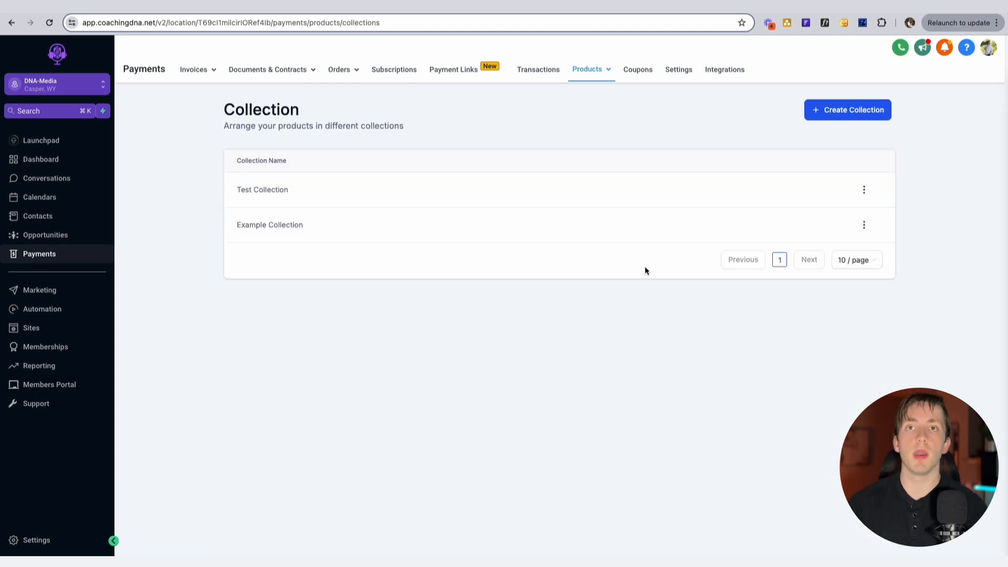
click(69, 340)
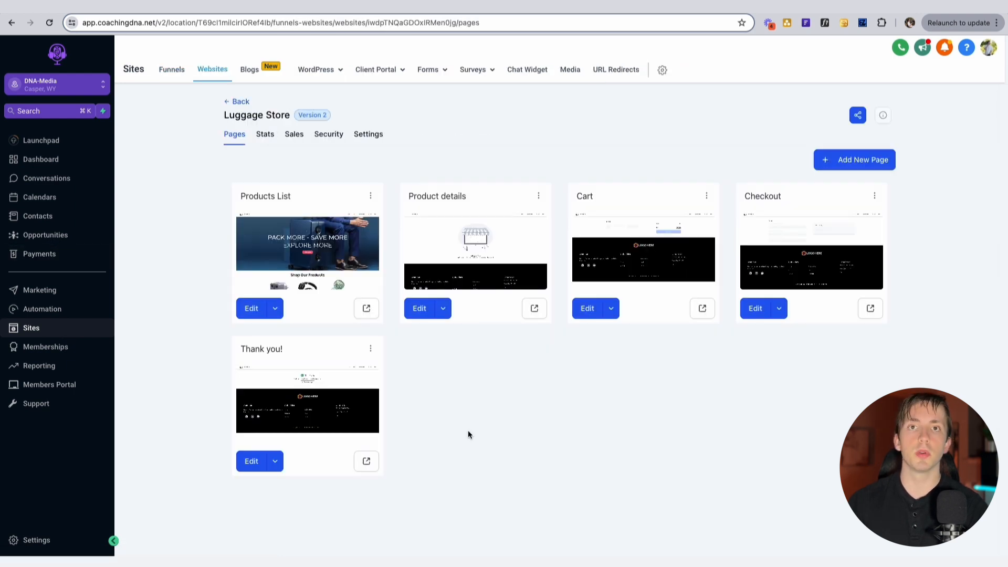
click(275, 308)
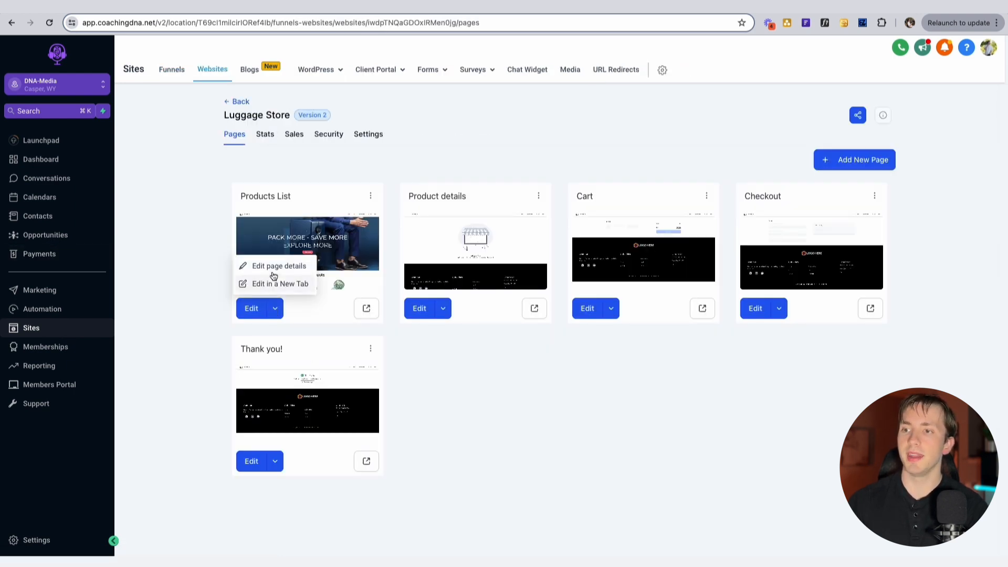
click(274, 283)
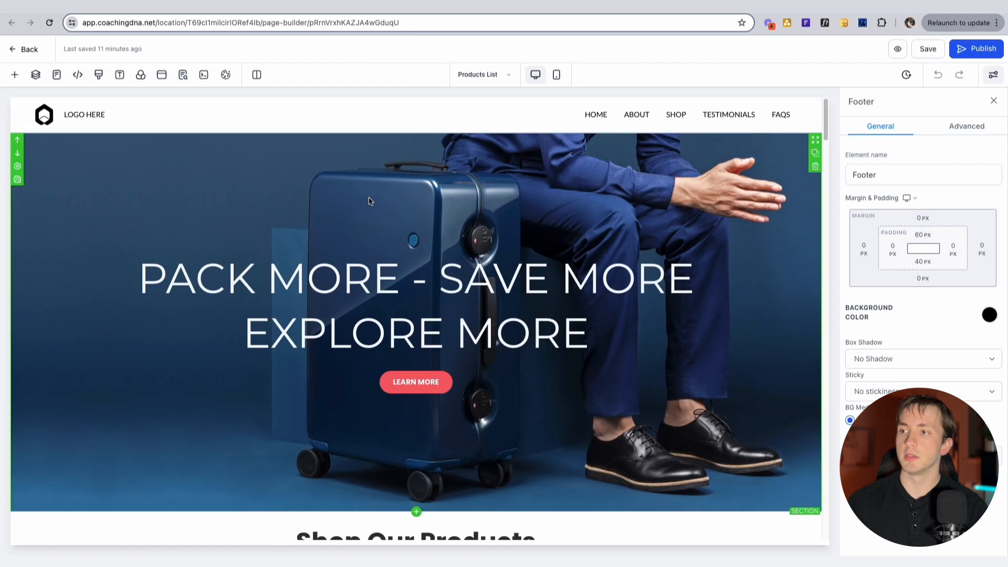
Step: Add an online store to the Luggage Store site
click(14, 76)
click(30, 208)
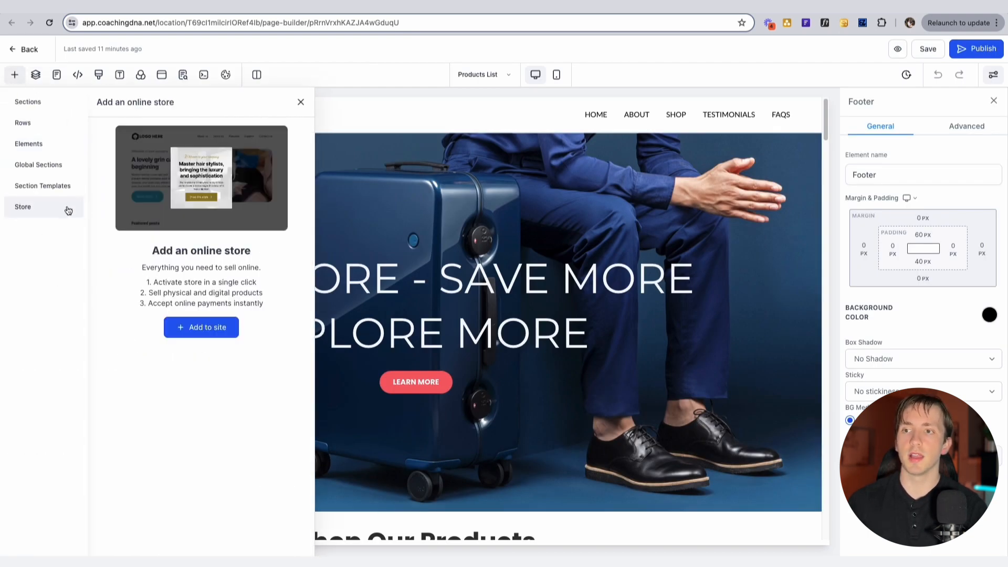
drag(140, 245, 267, 310)
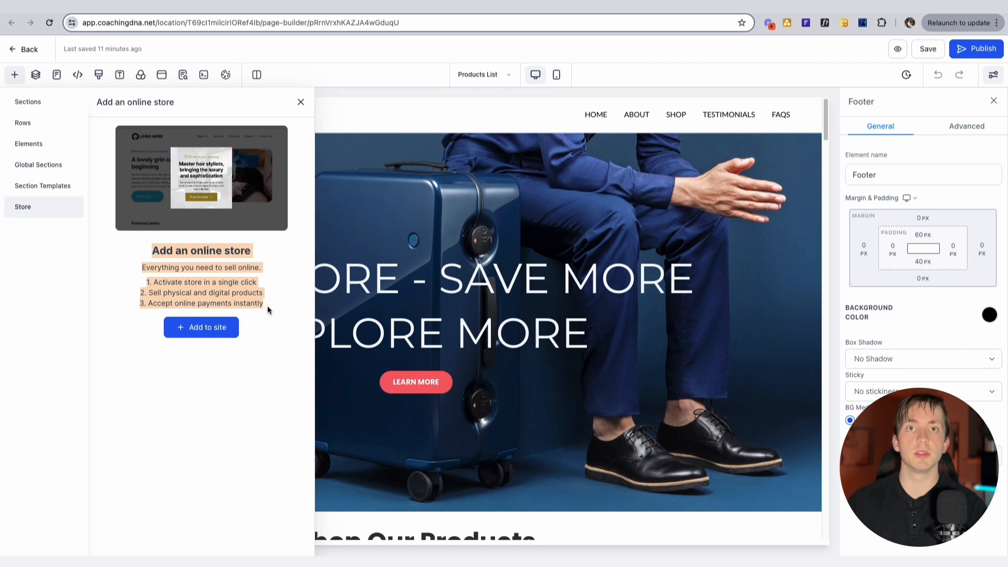
click(270, 305)
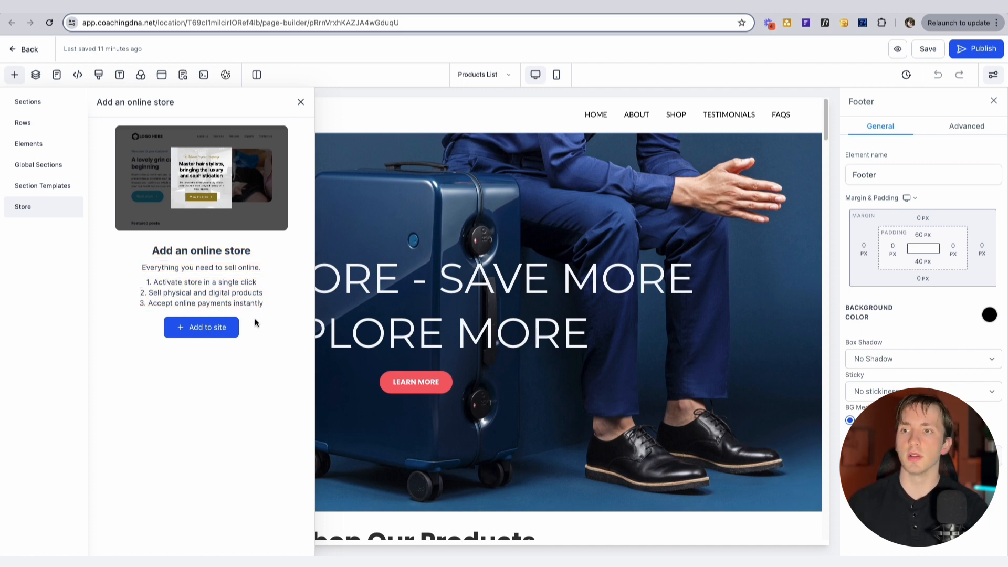
click(218, 326)
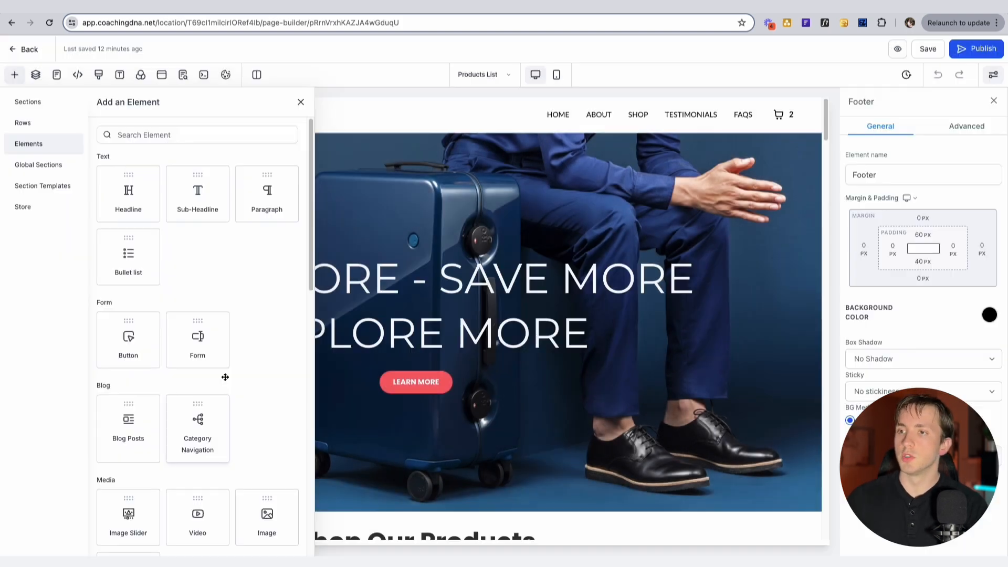
Step: Insert a Collection List element directly below the Shop Our Products heading
scroll(224, 388, down, 10)
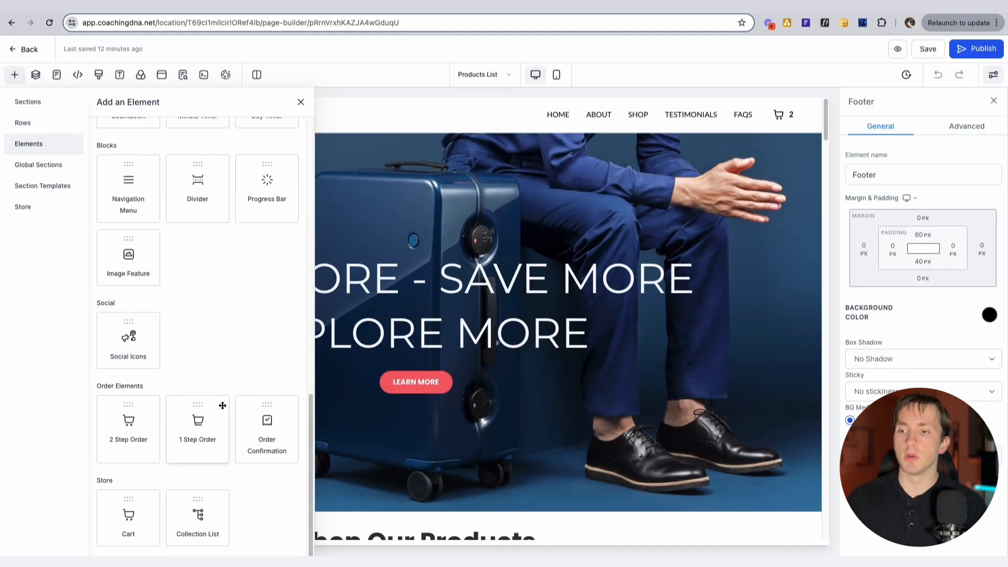
drag(87, 480, 124, 480)
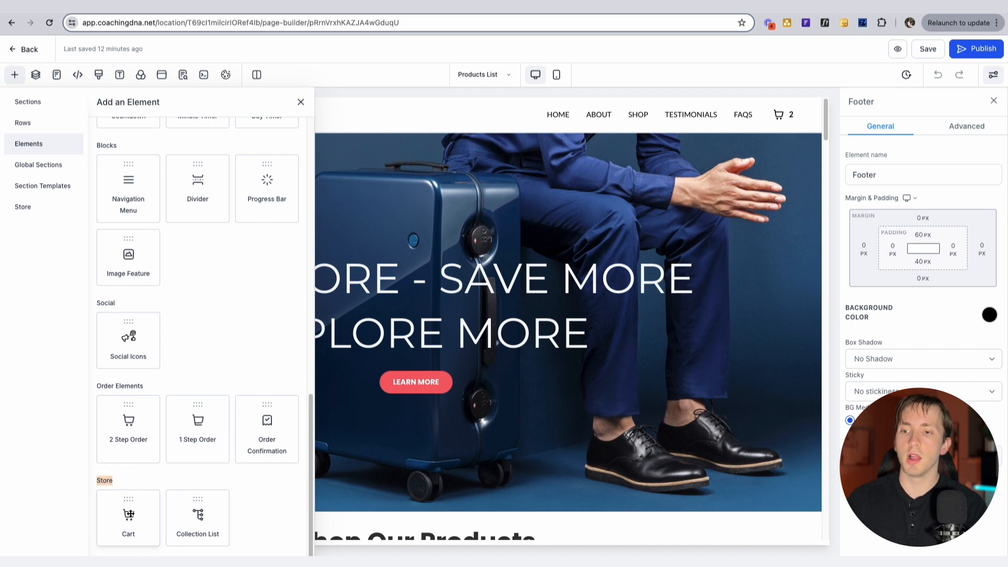
mouse_move(122, 518)
mouse_down()
mouse_move(791, 111)
mouse_move(780, 119)
mouse_up()
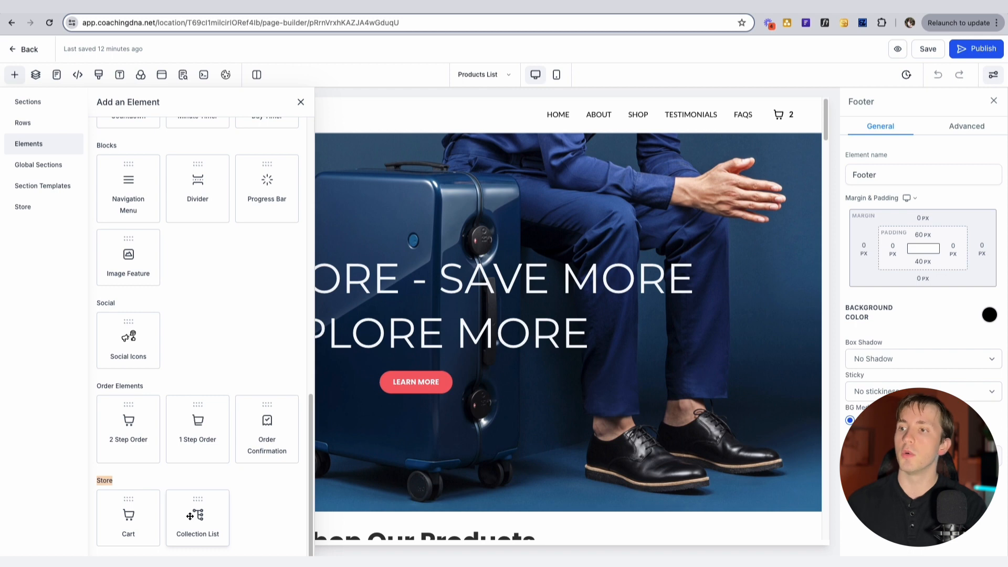
scroll(472, 436, down, 7)
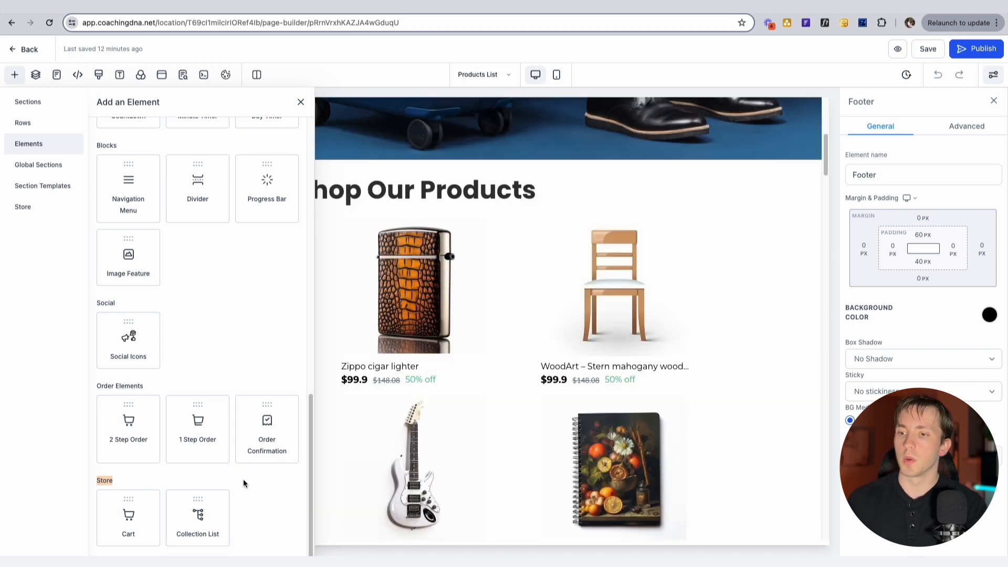
drag(200, 519, 417, 235)
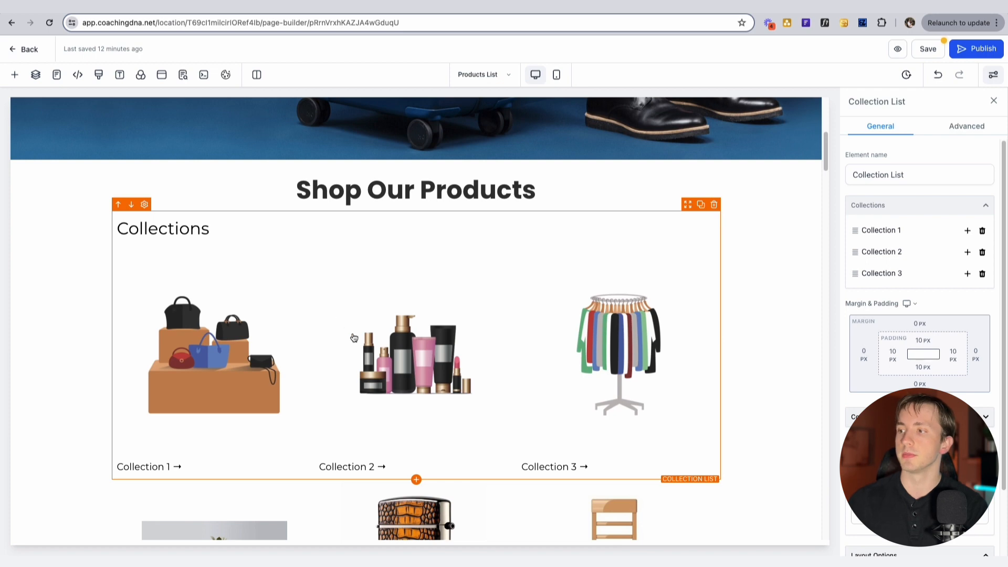
Step: Link the list's first entry, Collection 1, to Test Collection and add another collection entry directly after it
click(884, 235)
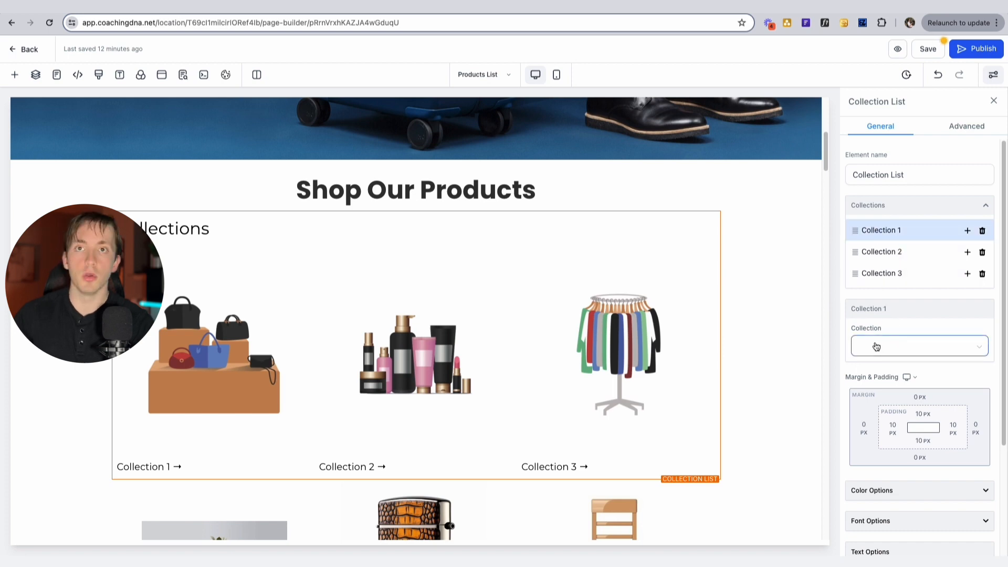
click(895, 349)
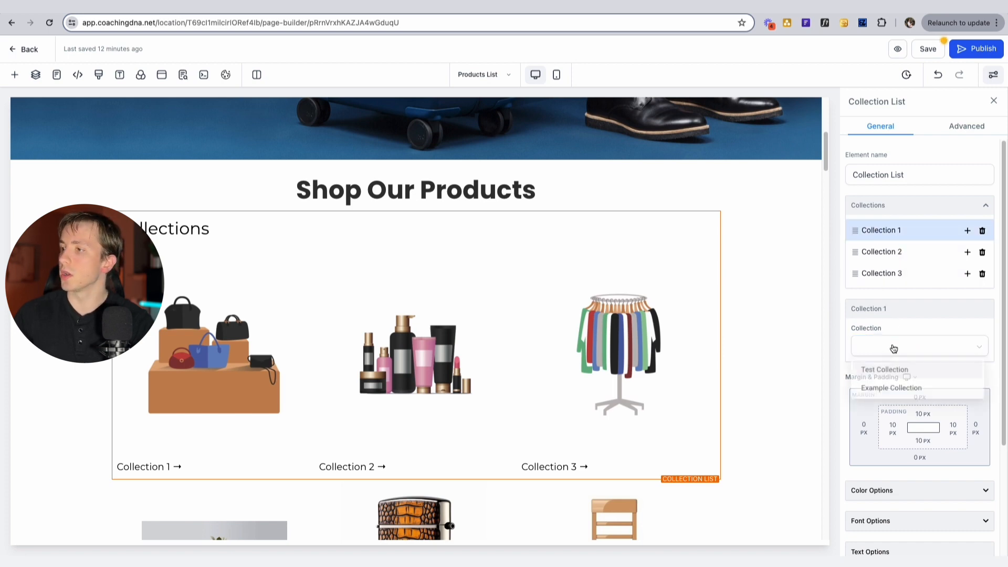
click(887, 371)
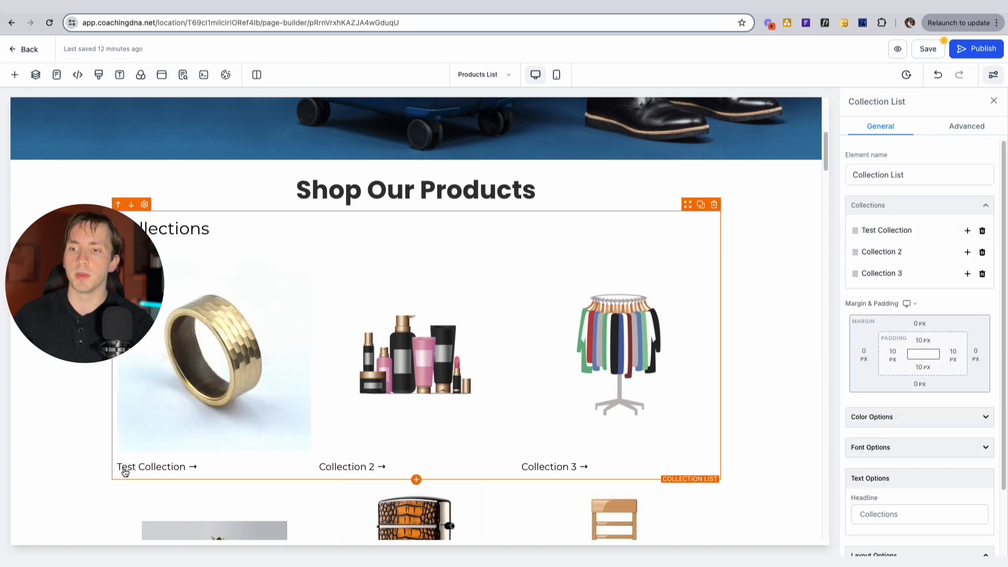
mouse_move(855, 231)
mouse_down()
mouse_move(855, 277)
mouse_move(853, 230)
mouse_up()
click(967, 232)
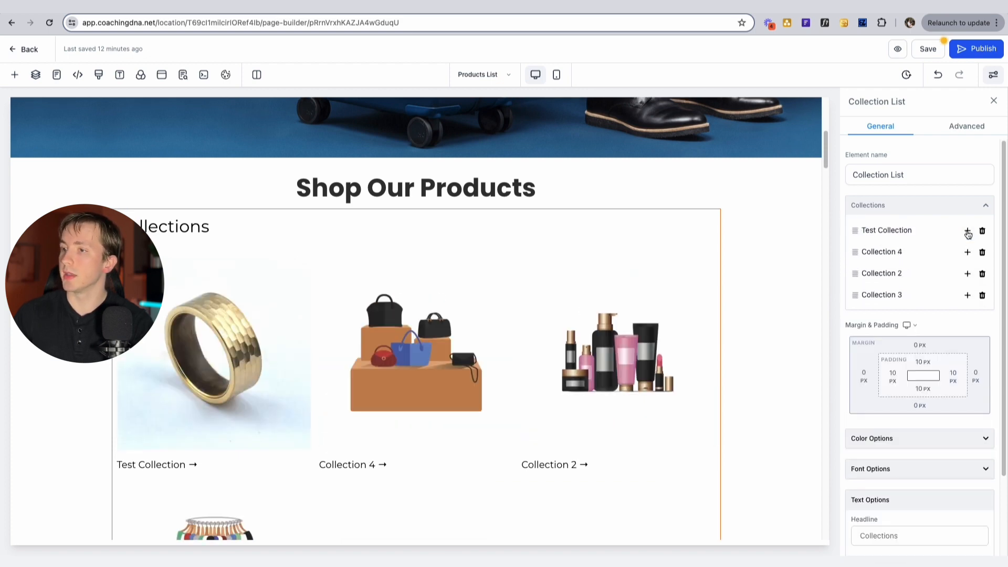
Step: Add another entry after Collection 2, and delete every entry except Test Collection from the Collection List
click(968, 273)
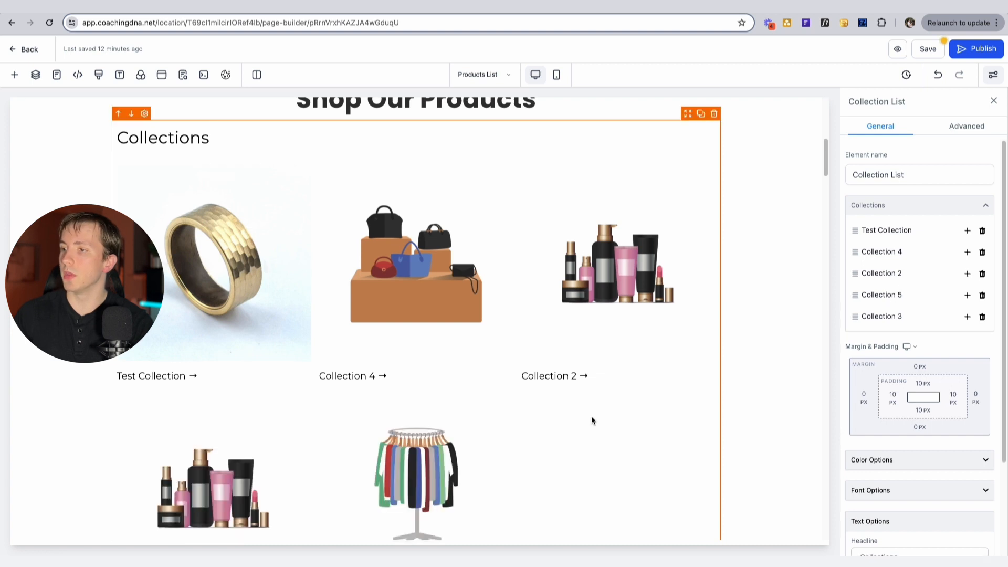
scroll(587, 425, down, 1)
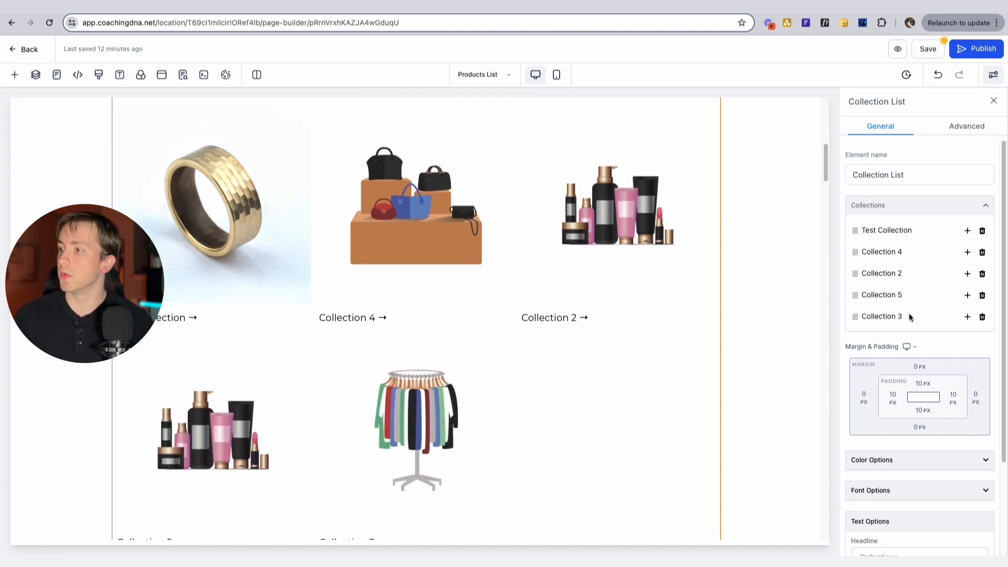
click(982, 316)
click(982, 295)
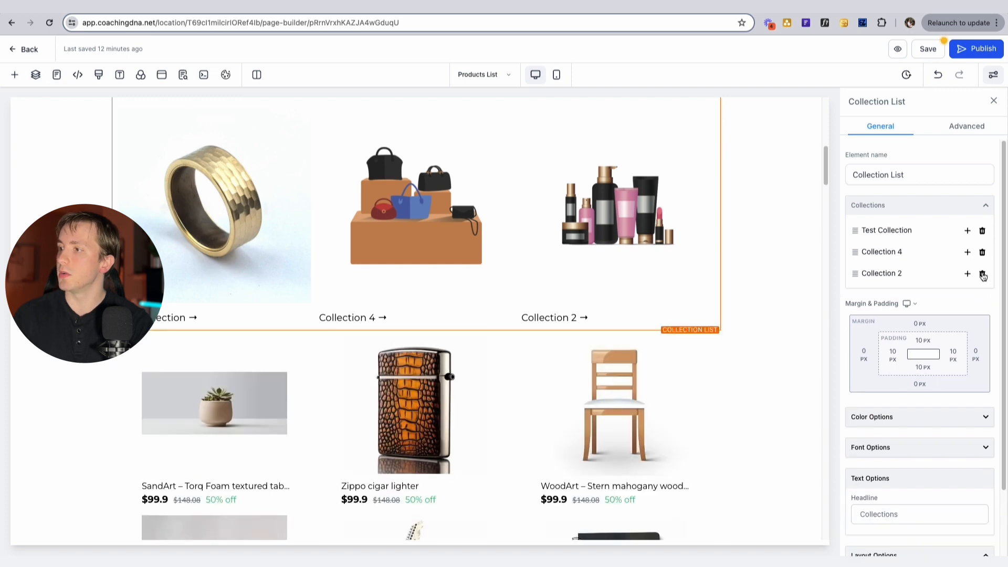
click(982, 273)
click(983, 252)
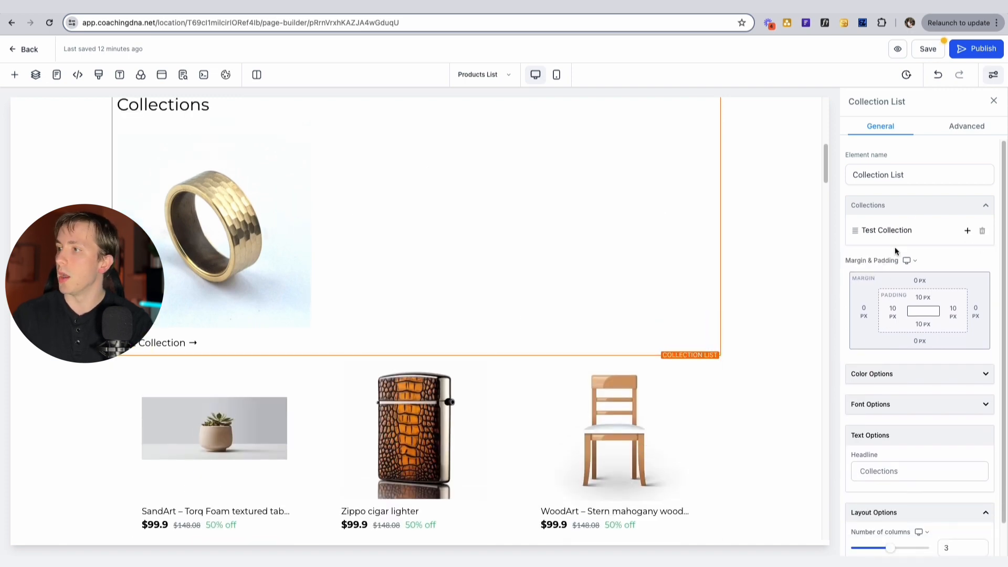
Step: Set the Collection List's top margin to -1 px
scroll(893, 244, down, 1)
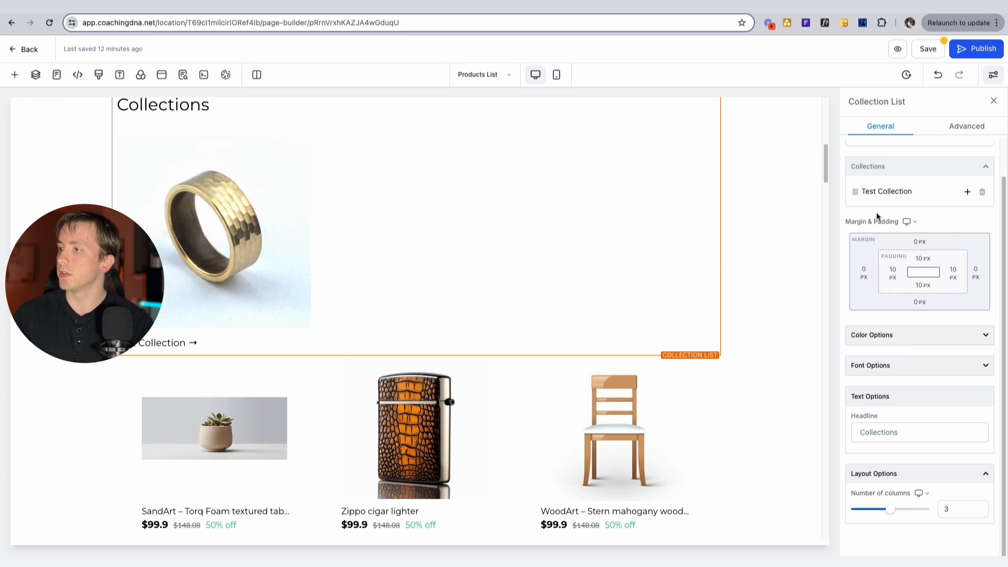
click(920, 242)
mouse_move(883, 271)
mouse_down()
mouse_move(872, 269)
mouse_move(884, 274)
mouse_up()
Step: Try a red background color on the Collection List and restore it to transparent
click(884, 346)
click(883, 337)
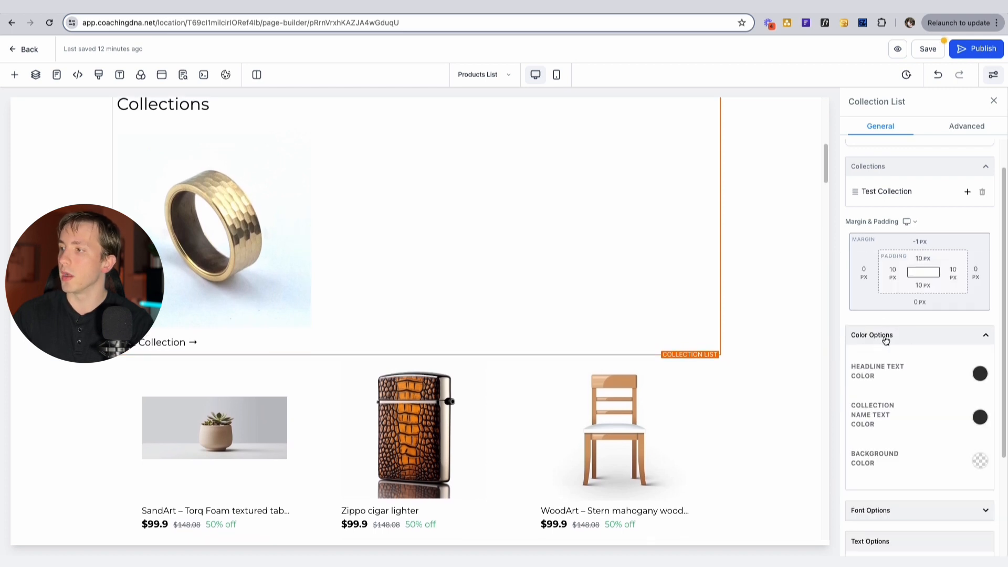
scroll(886, 341, down, 1)
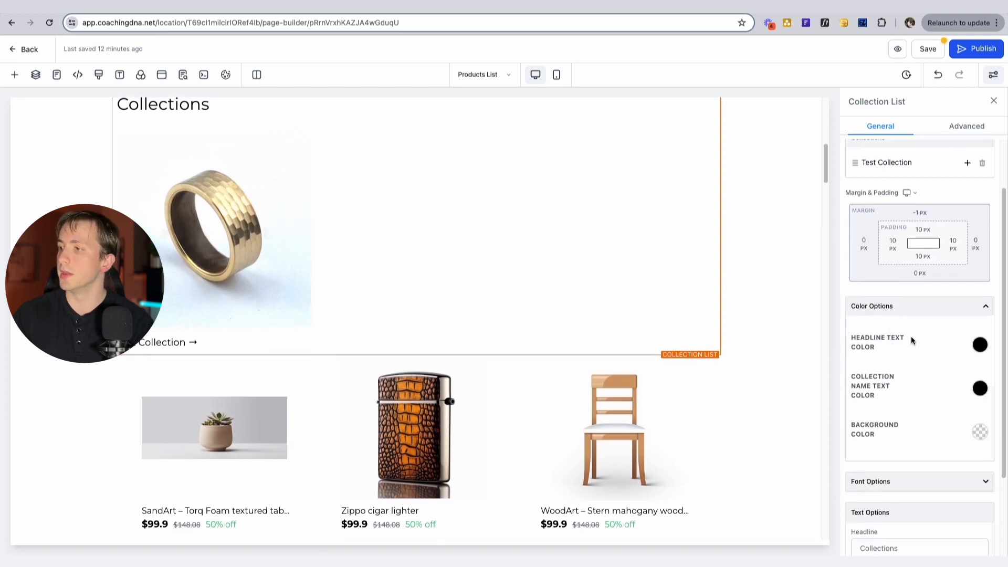
click(872, 385)
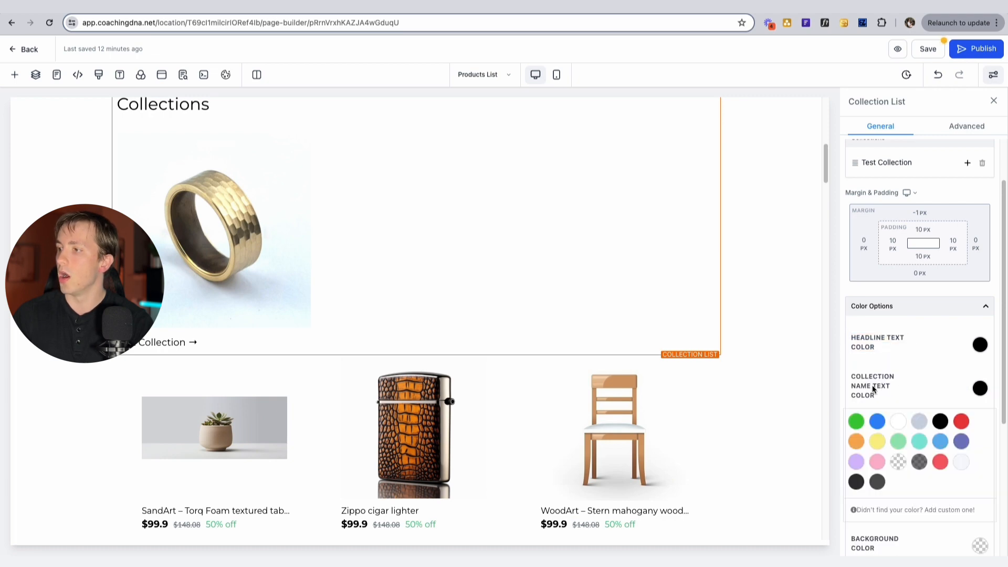
scroll(874, 383, down, 1)
scroll(876, 368, down, 1)
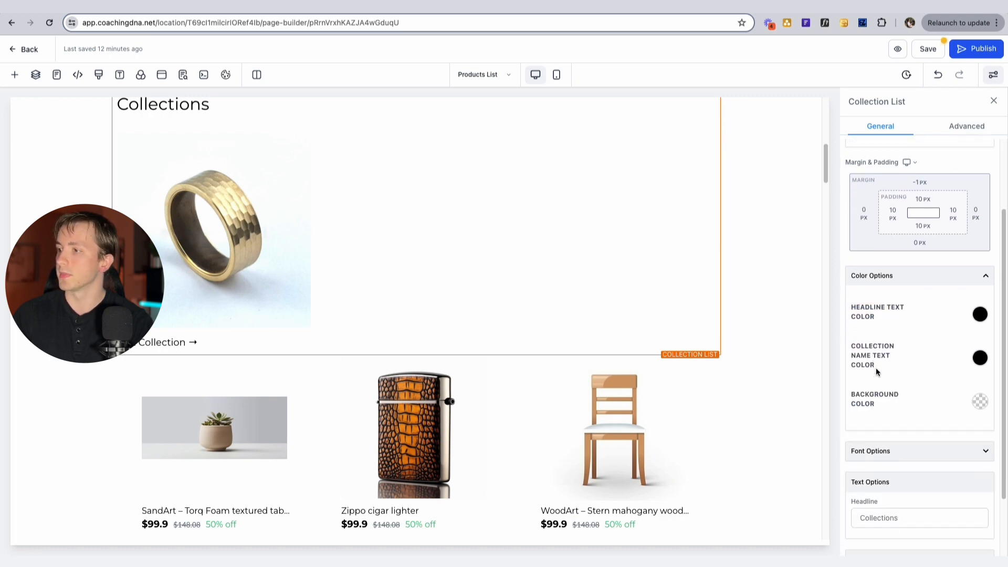
click(980, 398)
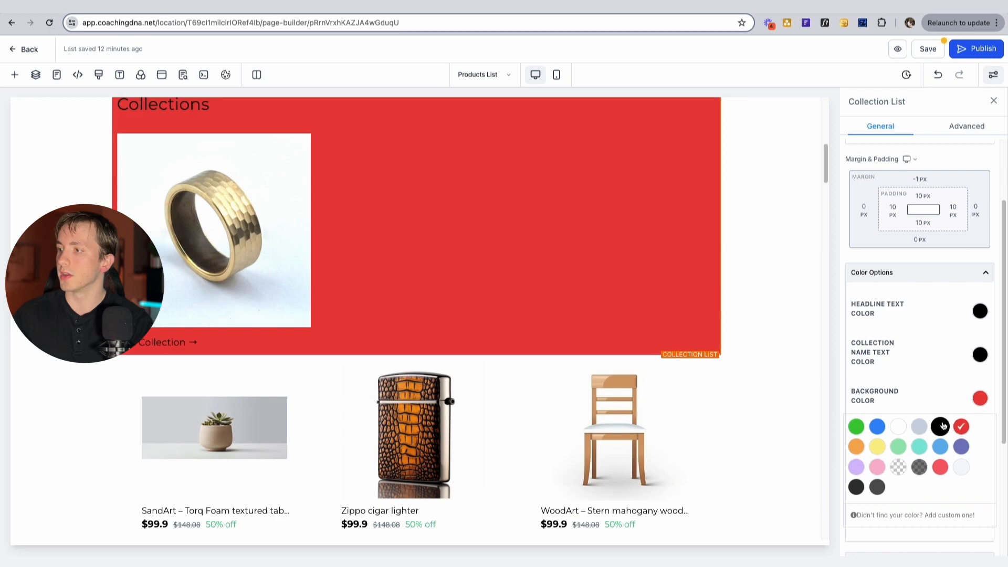
click(899, 467)
Step: Examine the font choices available for the collection heading and the collection name, closing each without picking a font
scroll(876, 368, down, 2)
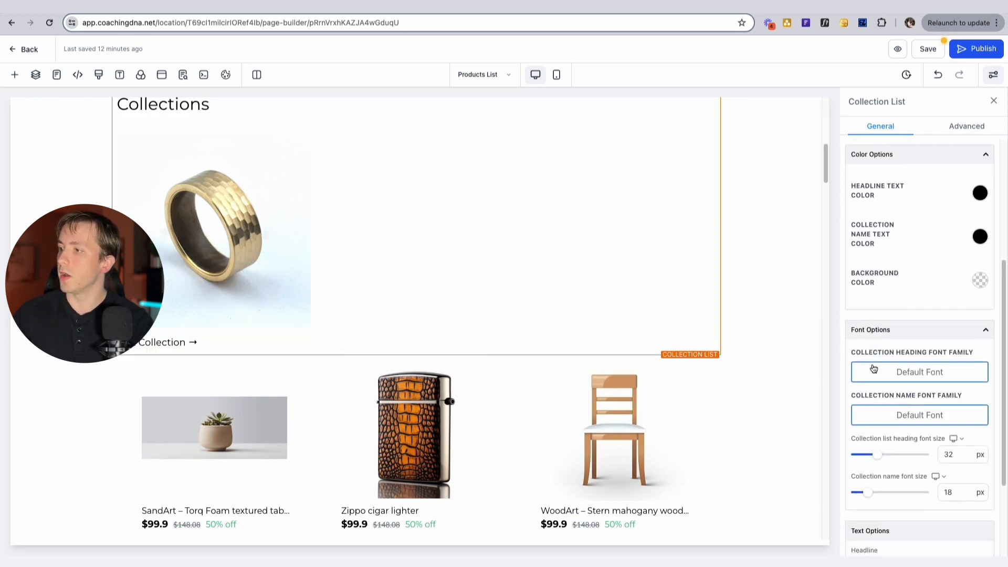
click(900, 345)
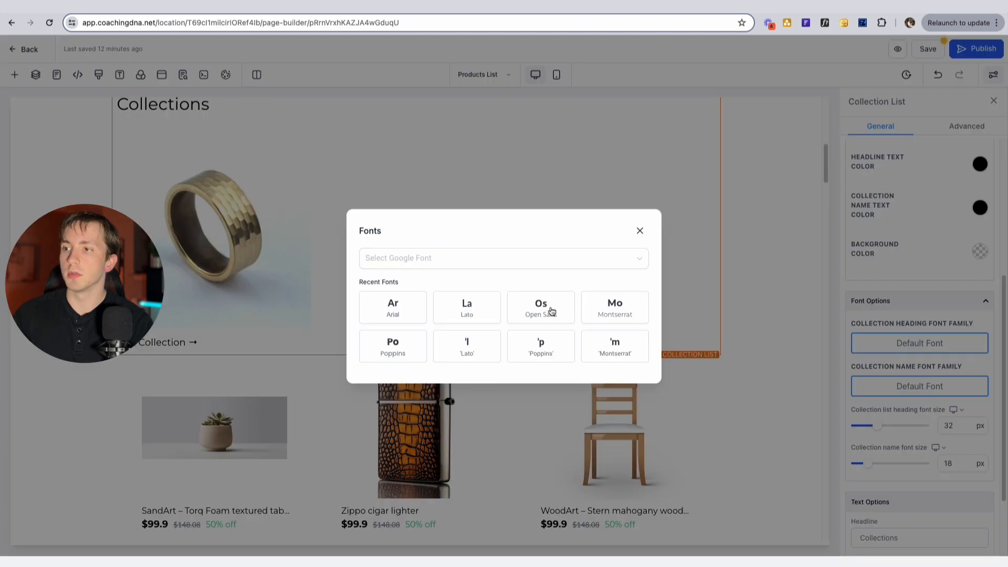
click(639, 231)
click(881, 383)
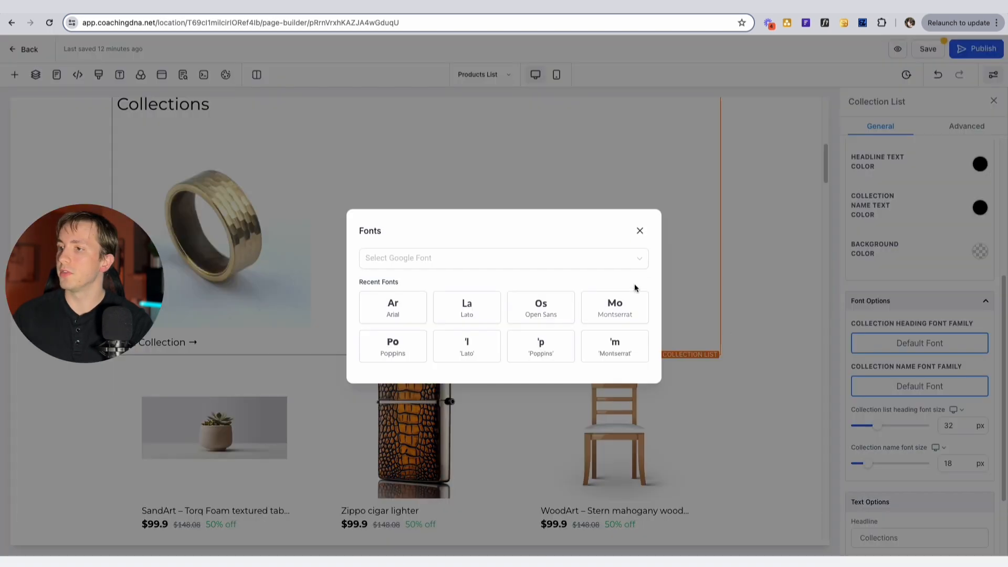
click(640, 231)
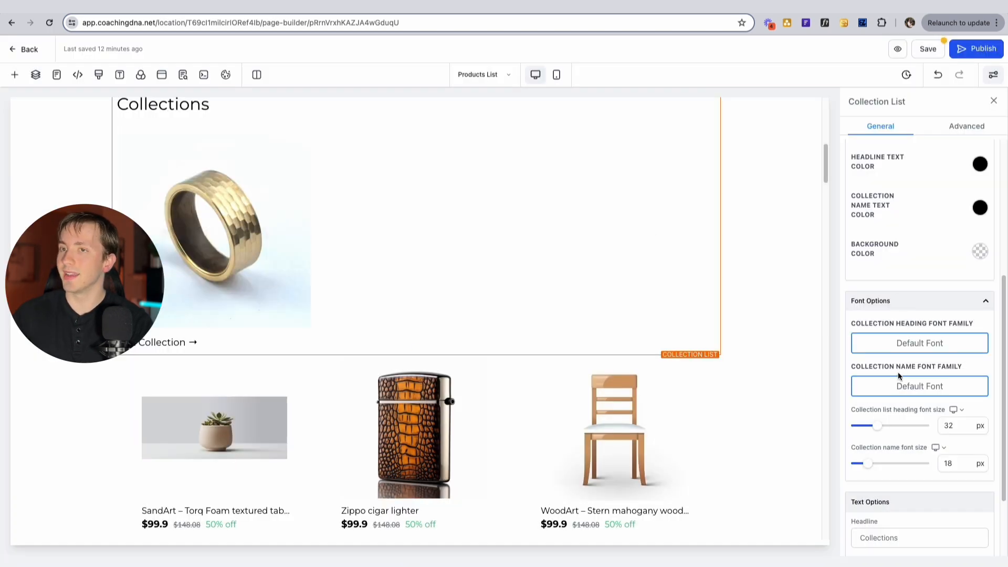
Step: Set the collection list heading font size to 43 px and the collection name font size to 34 px
scroll(411, 355, up, 3)
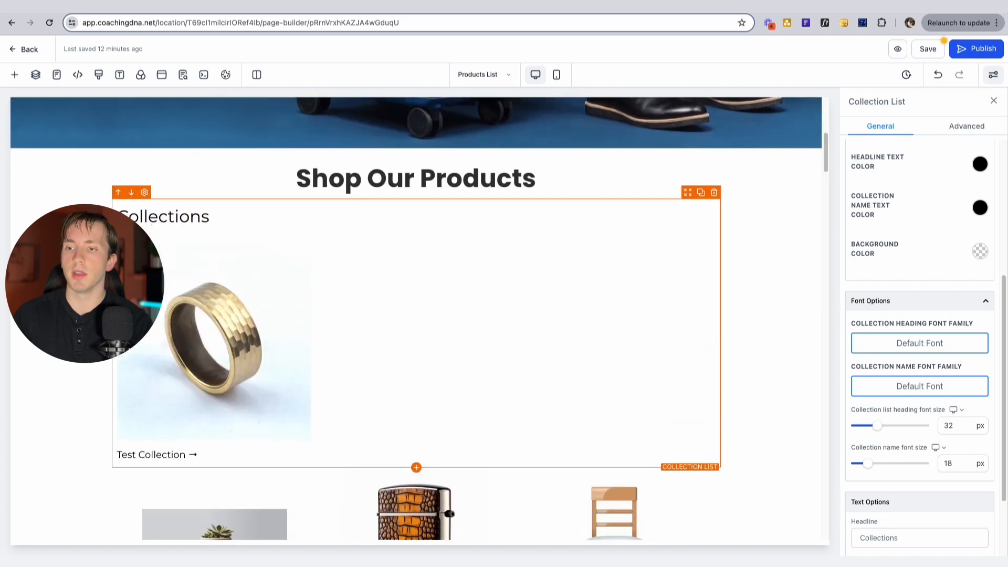
scroll(133, 421, down, 1)
drag(114, 420, 190, 420)
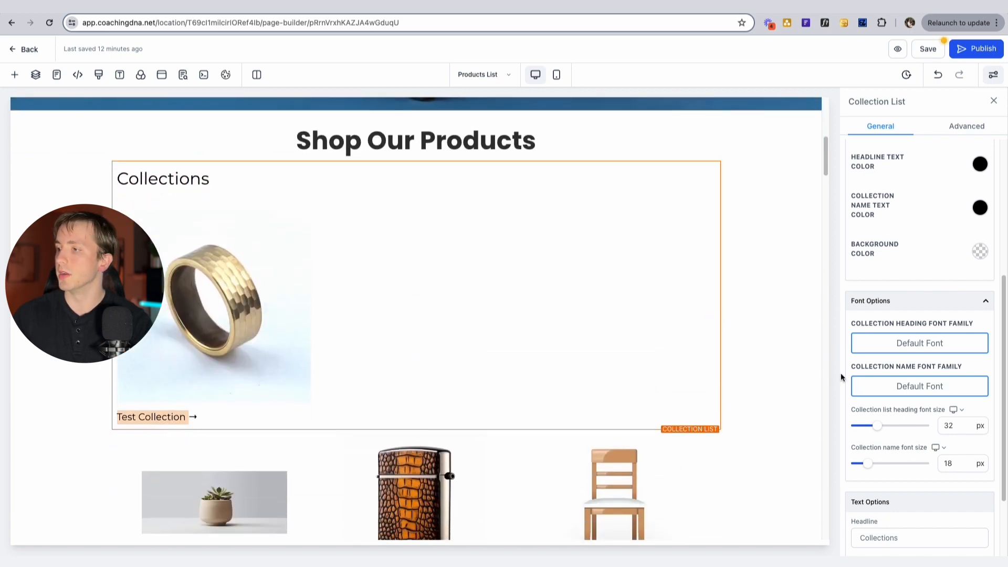
scroll(877, 380, down, 1)
drag(877, 389, 887, 394)
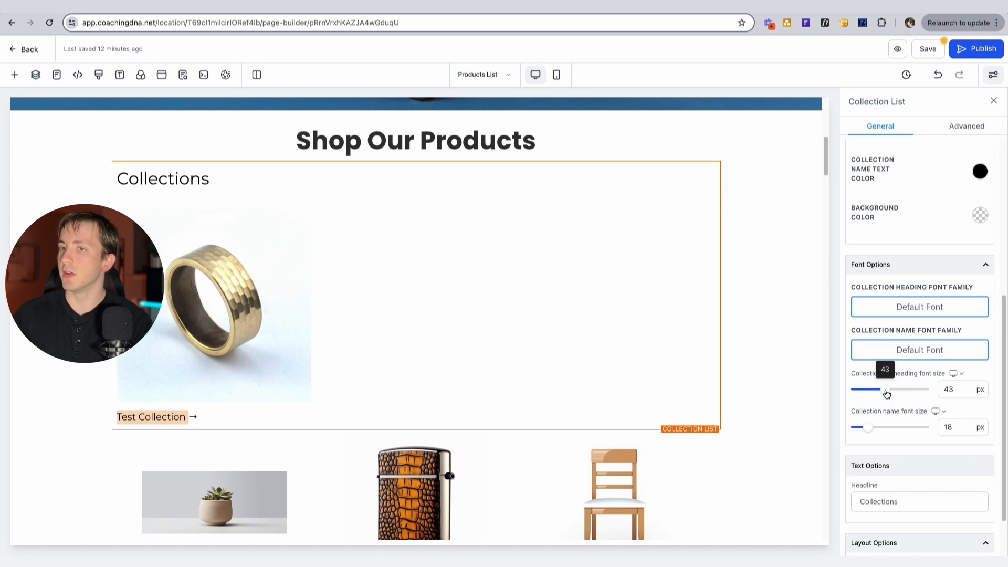
drag(867, 428, 879, 428)
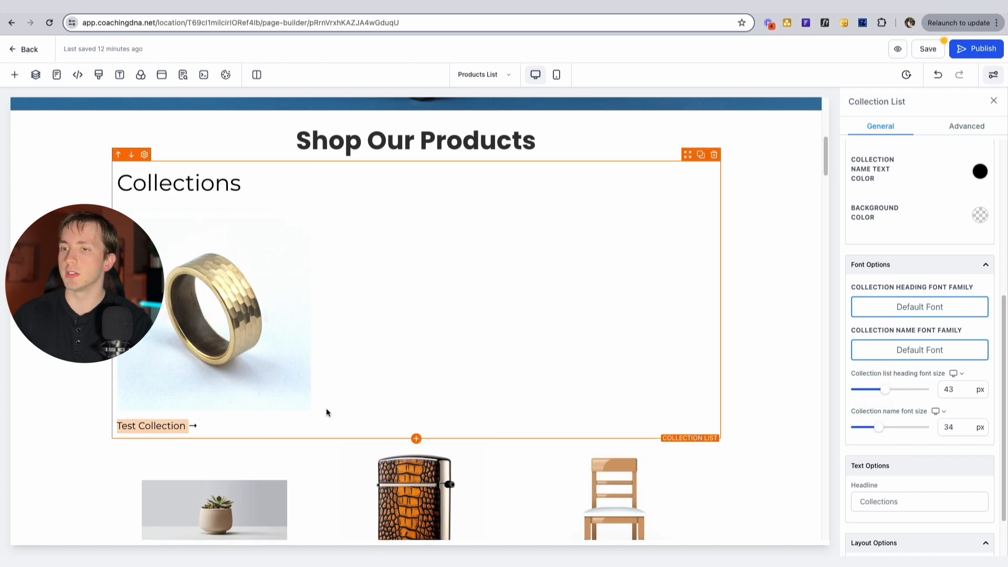
Step: Check the mobile version's font size settings and return to the desktop version
click(956, 373)
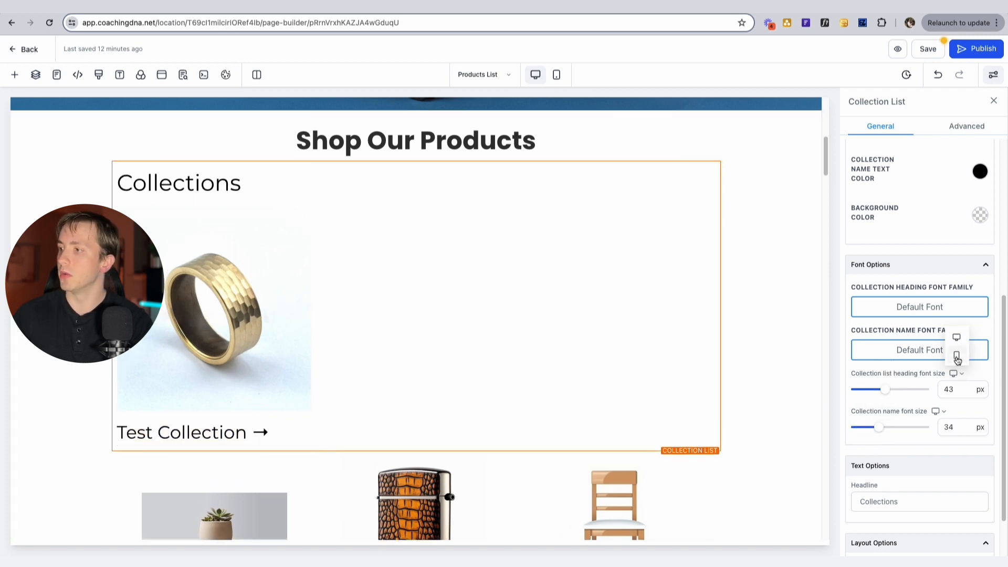
click(957, 357)
click(956, 374)
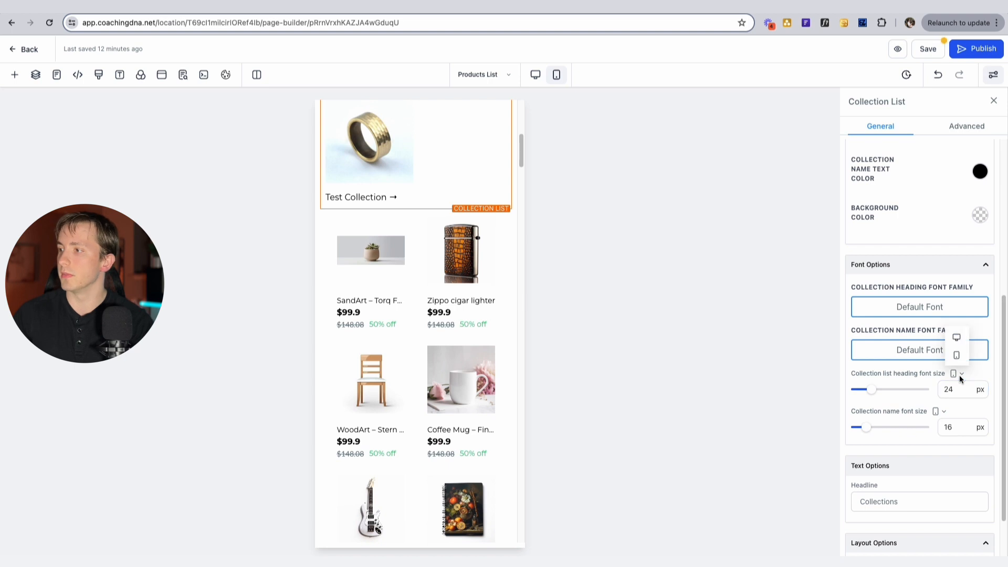
click(957, 339)
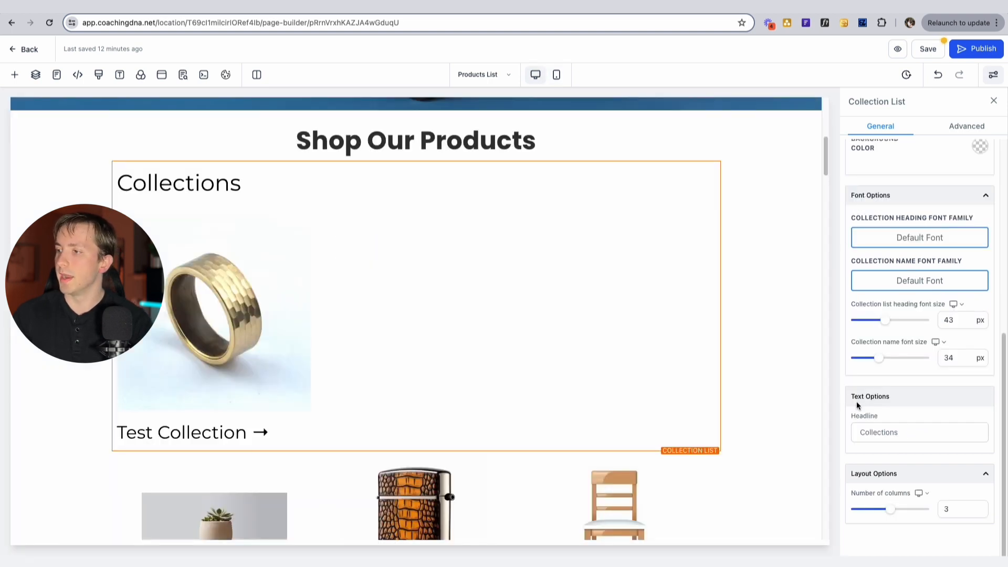
Step: Change the Collection List's headline text to "Collections List"
click(905, 436)
text(List)
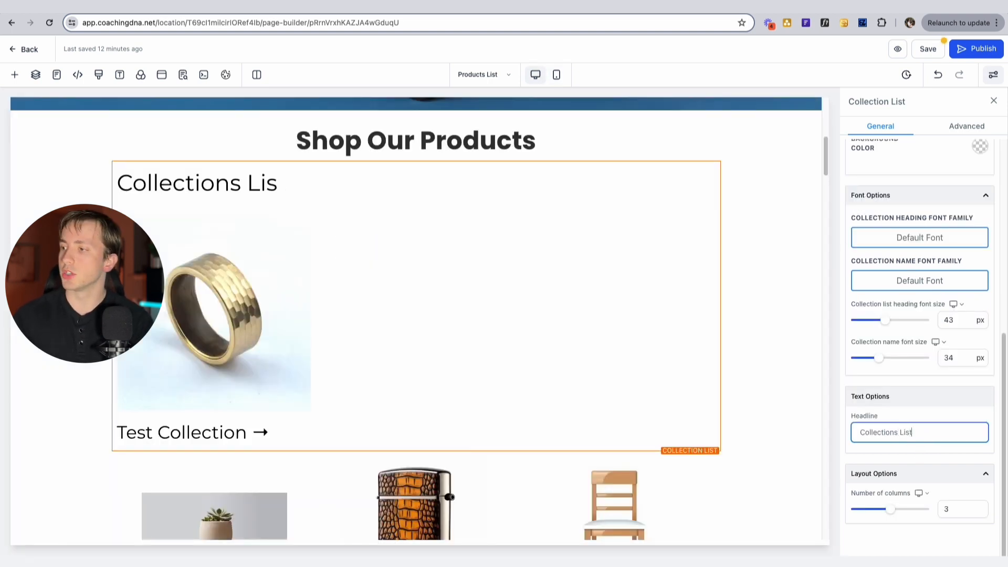
text( To whatever we want)
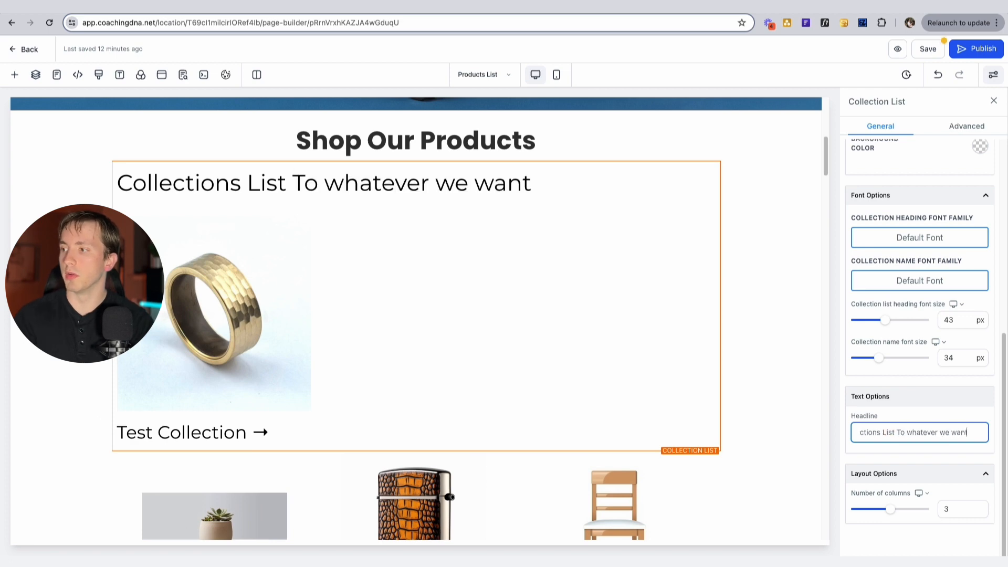
click(960, 436)
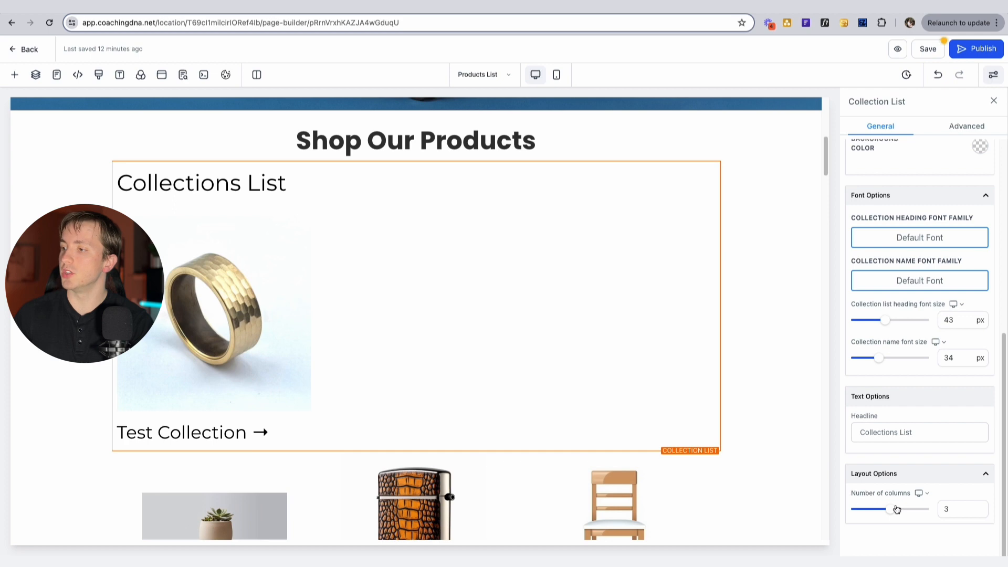
Step: Switch to the mobile layout and add two more collection entries after Test Collection
click(920, 494)
click(918, 484)
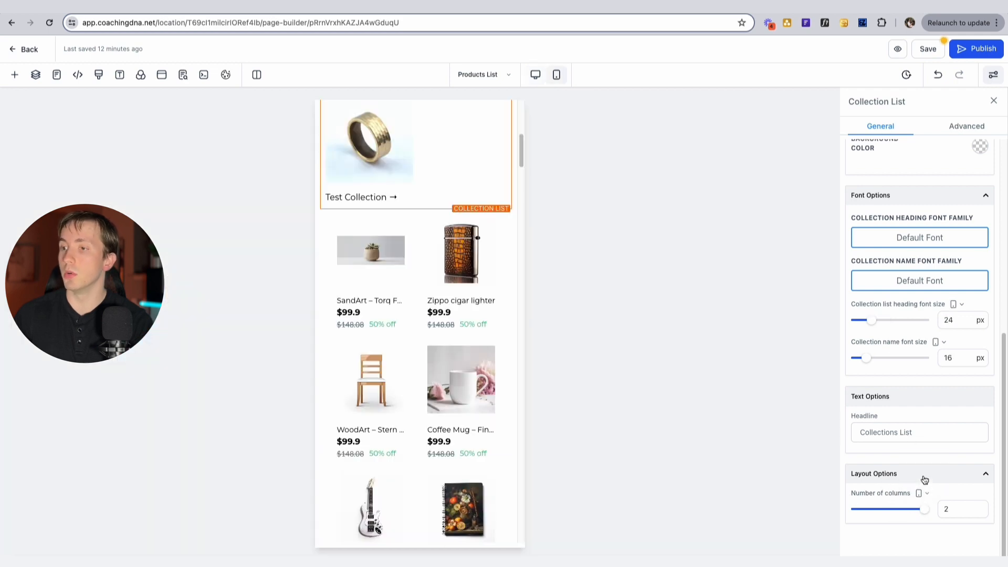
scroll(913, 481, up, 7)
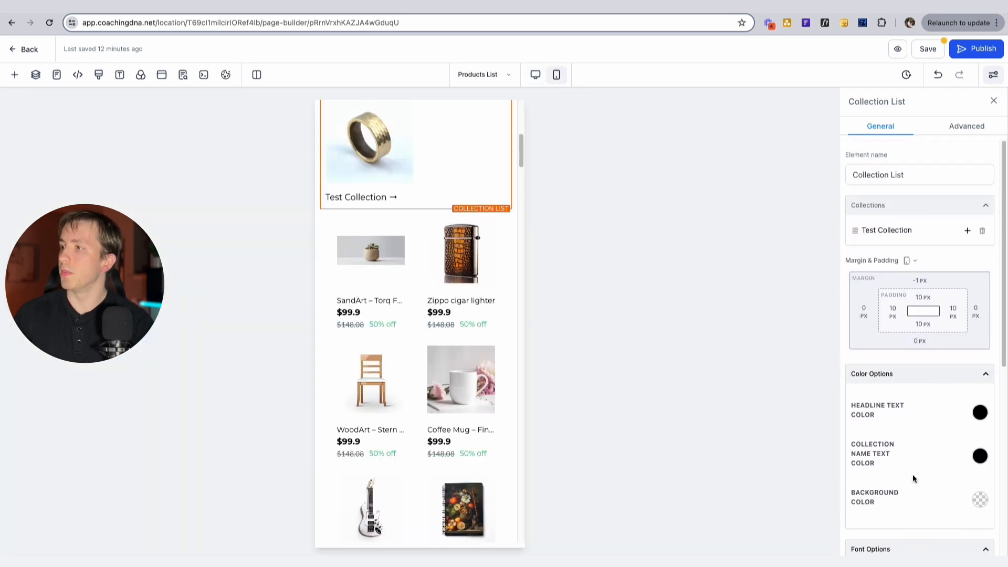
click(968, 230)
click(968, 231)
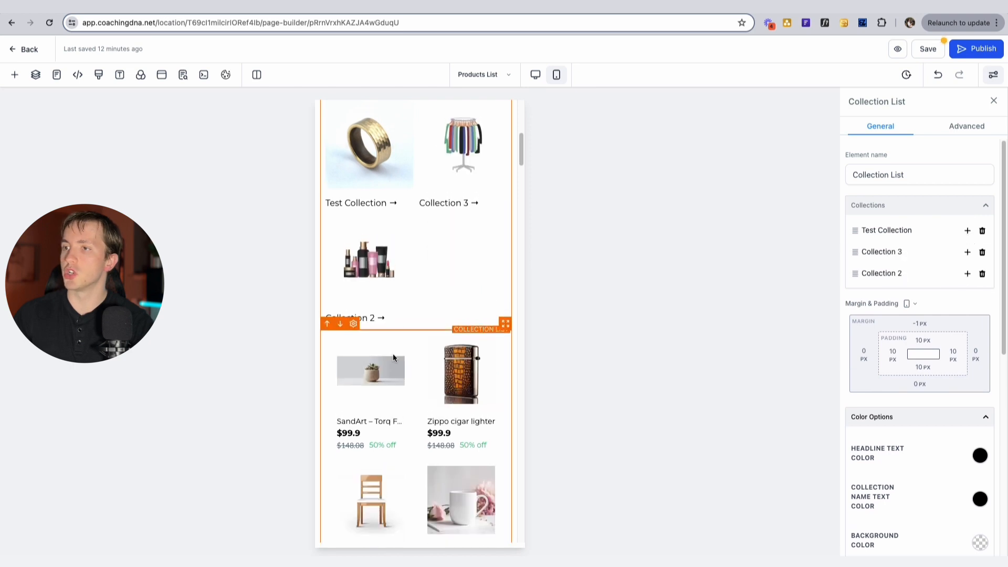
scroll(464, 373, up, 2)
Step: Set the Collection List's number of columns to 2 on mobile and 5 on desktop
scroll(910, 431, down, 8)
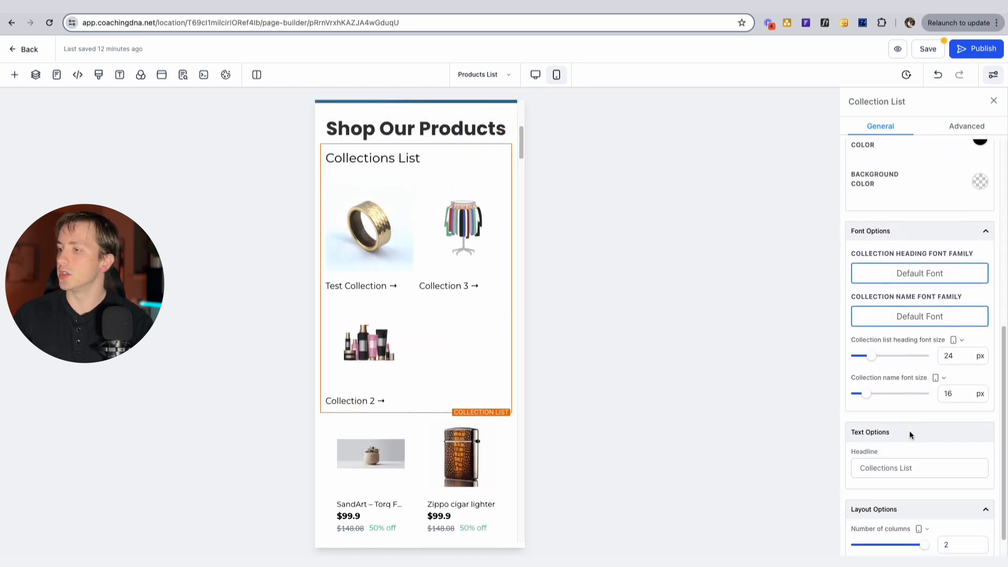
mouse_move(924, 509)
mouse_down()
mouse_move(872, 513)
mouse_move(921, 512)
mouse_up()
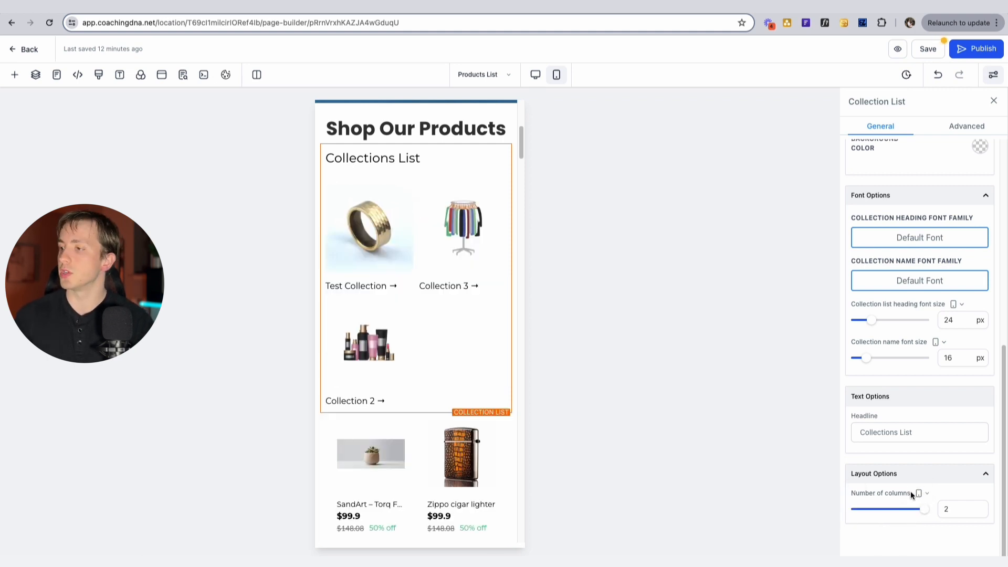
click(927, 494)
click(919, 461)
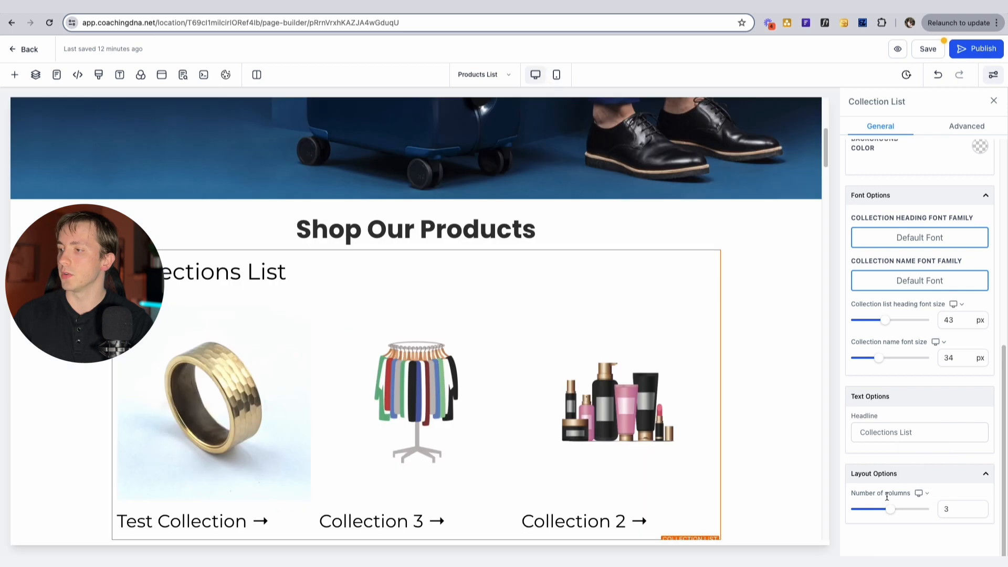
drag(898, 511, 925, 509)
scroll(575, 410, down, 1)
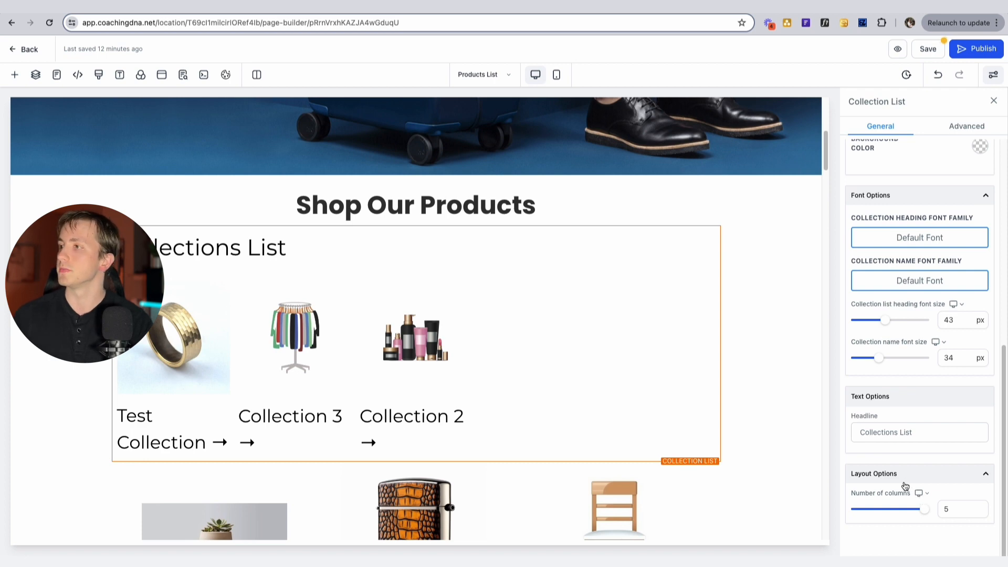
Step: Give the Collection List a border with a thickness of 5 px
click(957, 131)
double_click(862, 205)
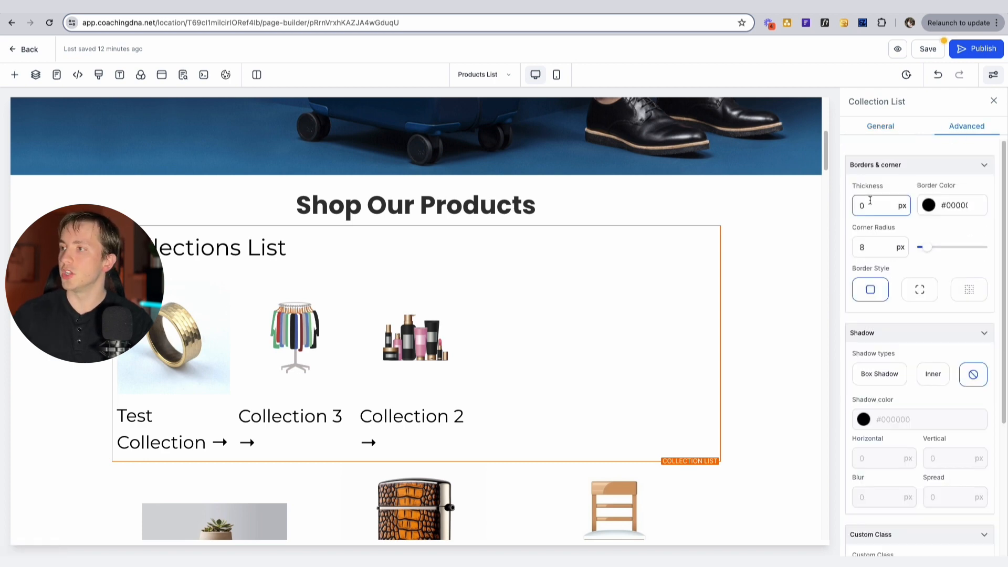
click(870, 205)
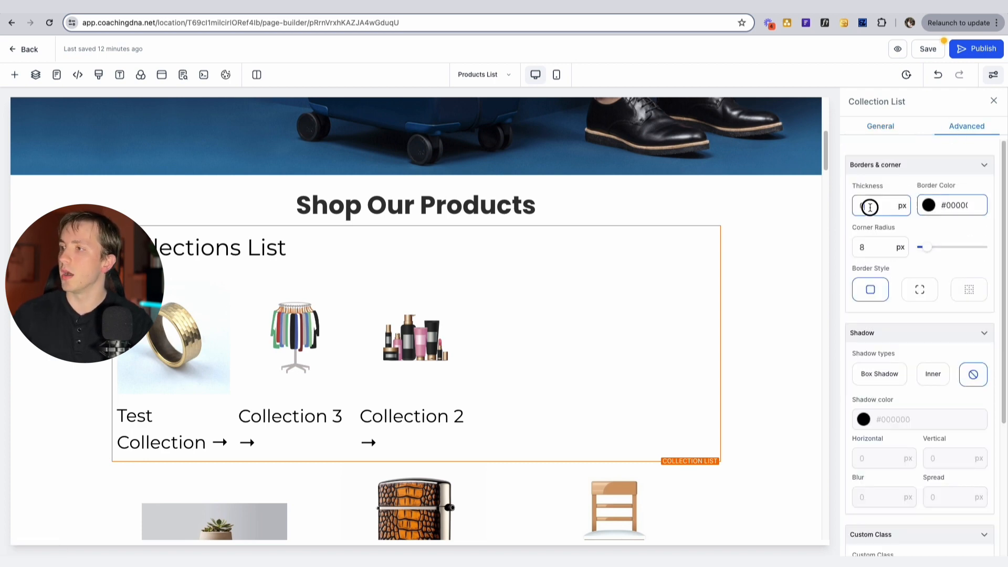
key(BackSpace)
text(5)
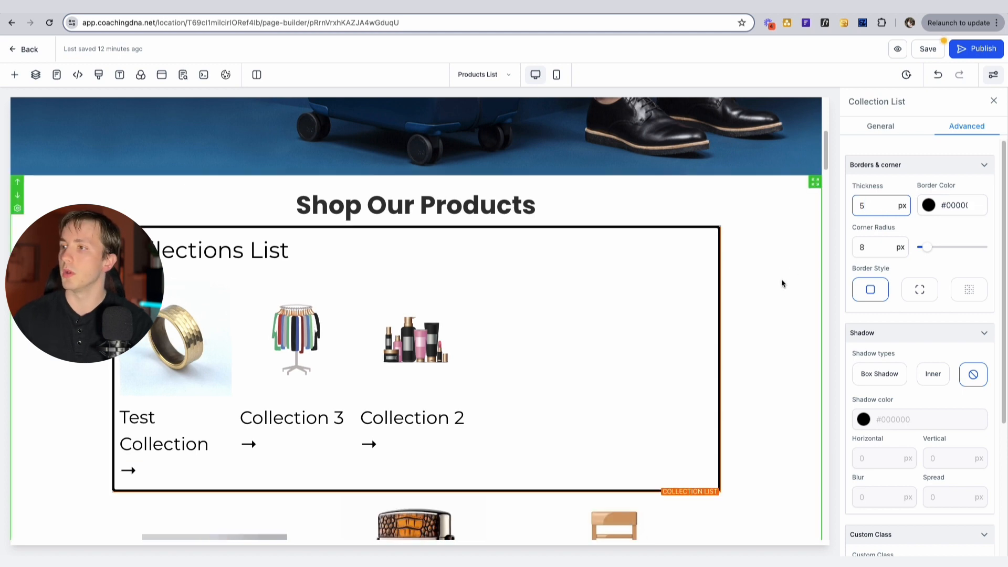
click(782, 280)
click(706, 338)
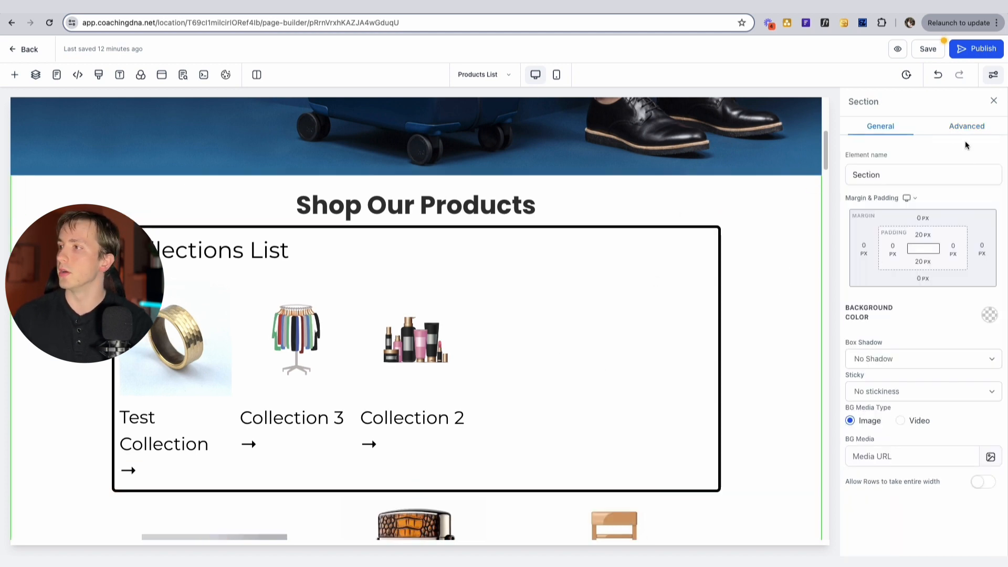
Step: Set the Collection List's corner radius to 14 px and save the page
click(966, 128)
drag(941, 252, 930, 251)
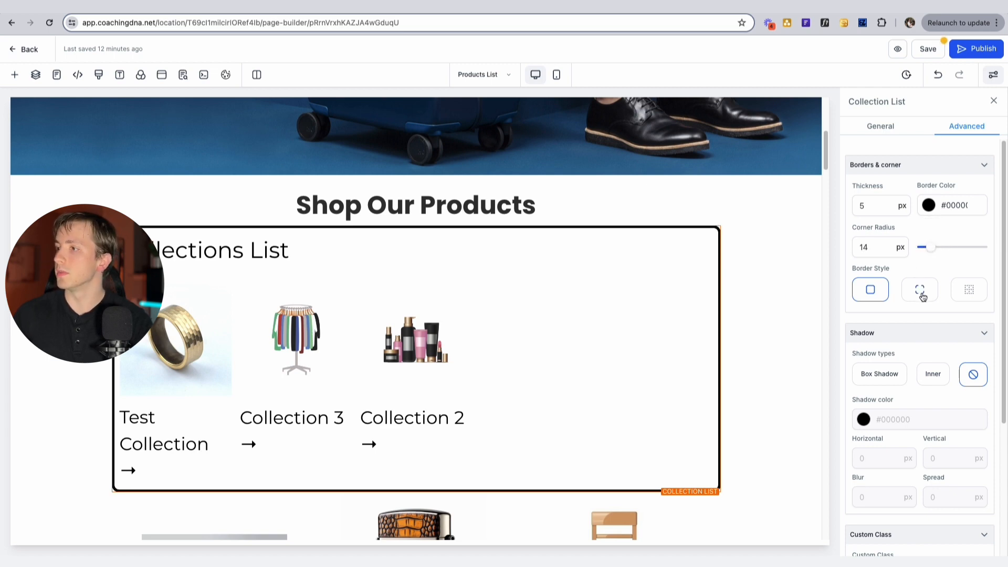
scroll(921, 294, down, 1)
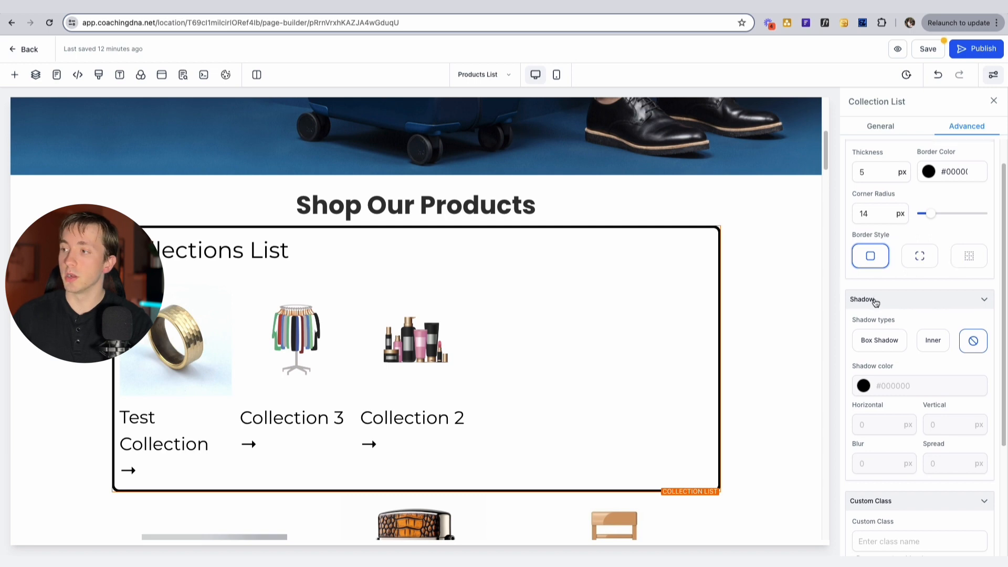
scroll(874, 299, down, 1)
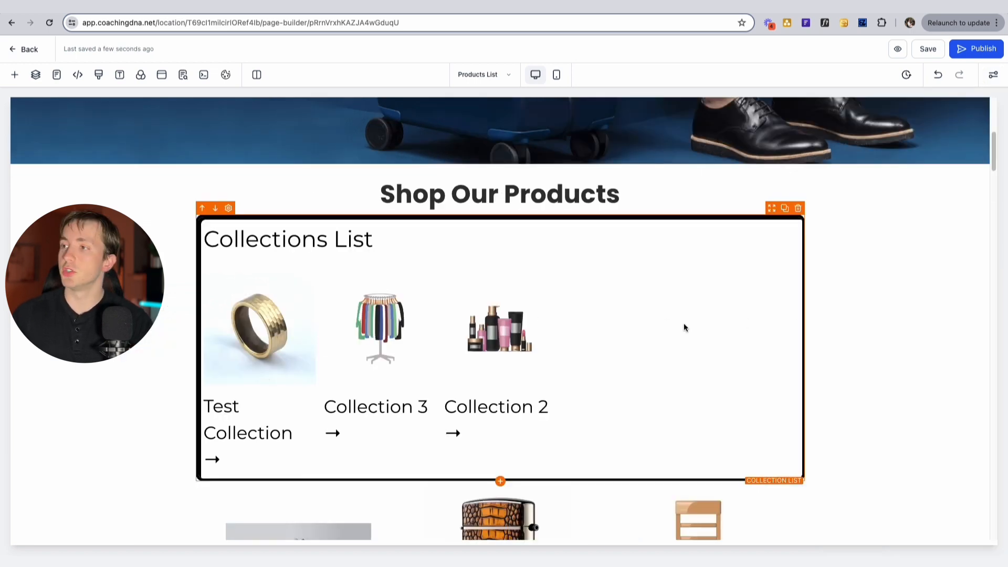
click(928, 50)
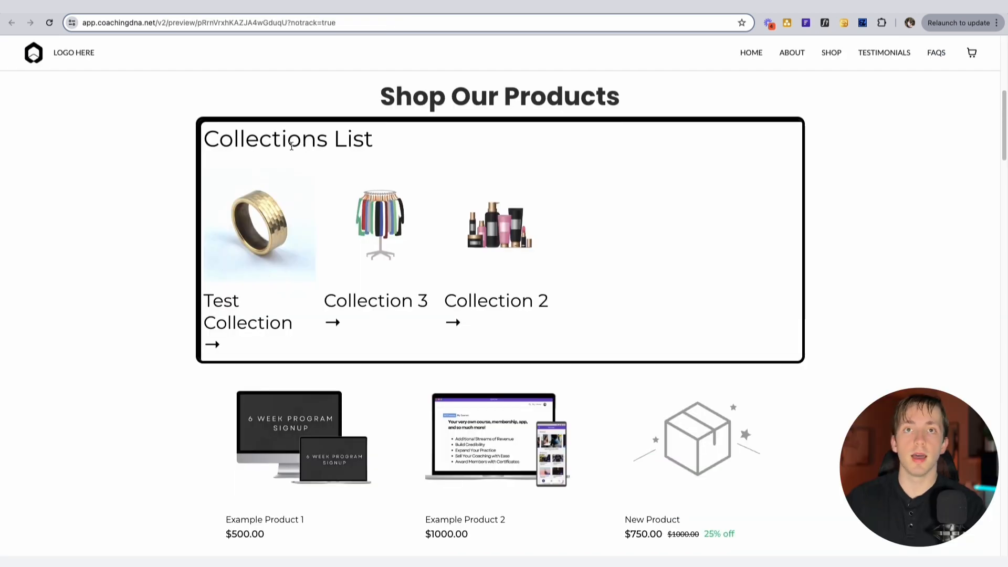
Step: Open Test Collection from the Collections List in the site preview and examine which products its page shows
drag(201, 137, 584, 274)
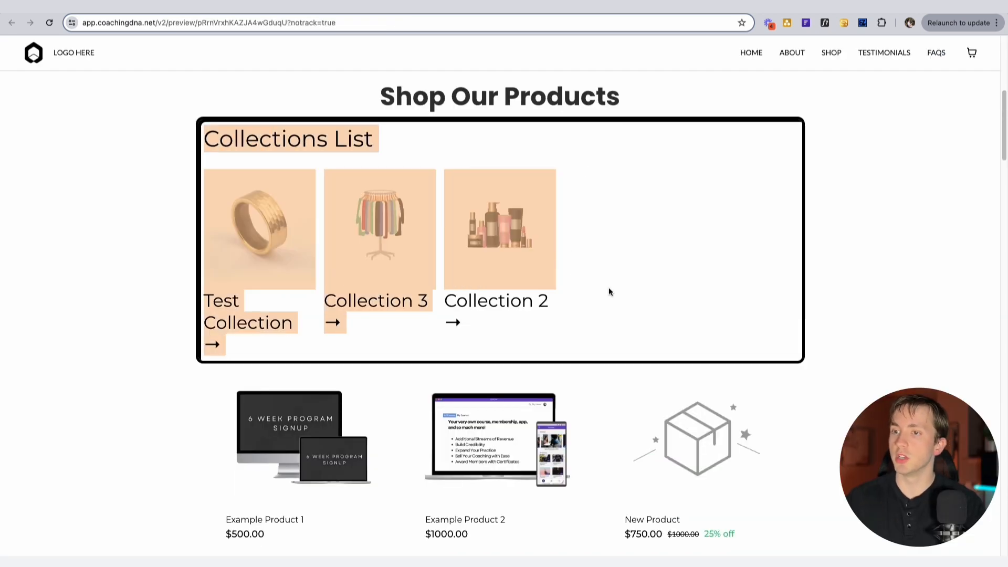
click(318, 83)
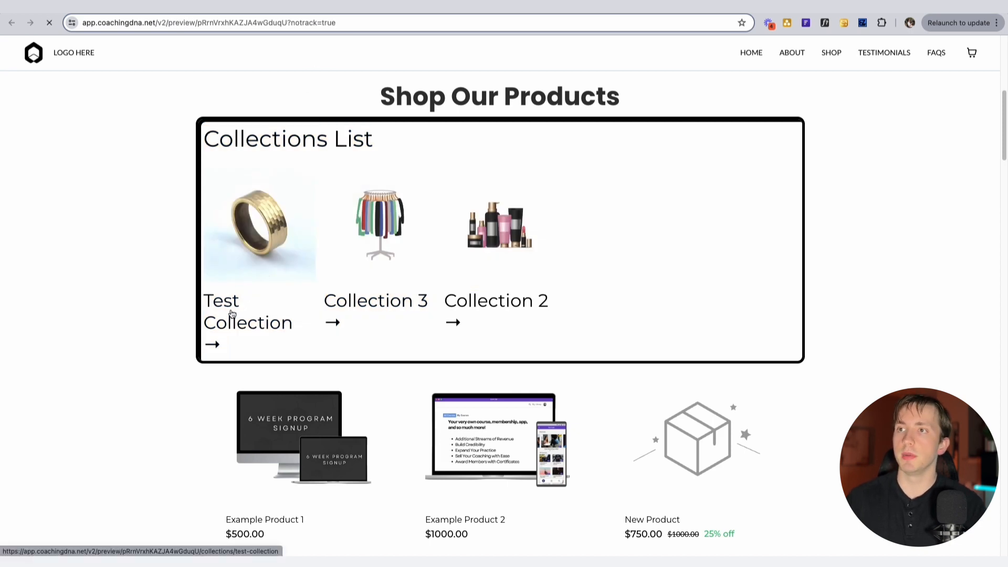
scroll(331, 308, down, 6)
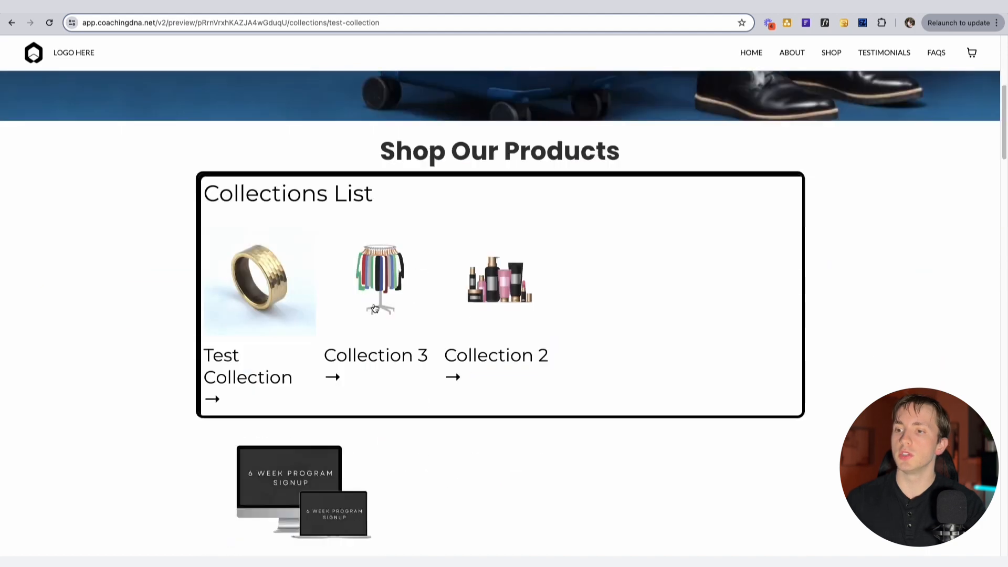
scroll(374, 309, down, 3)
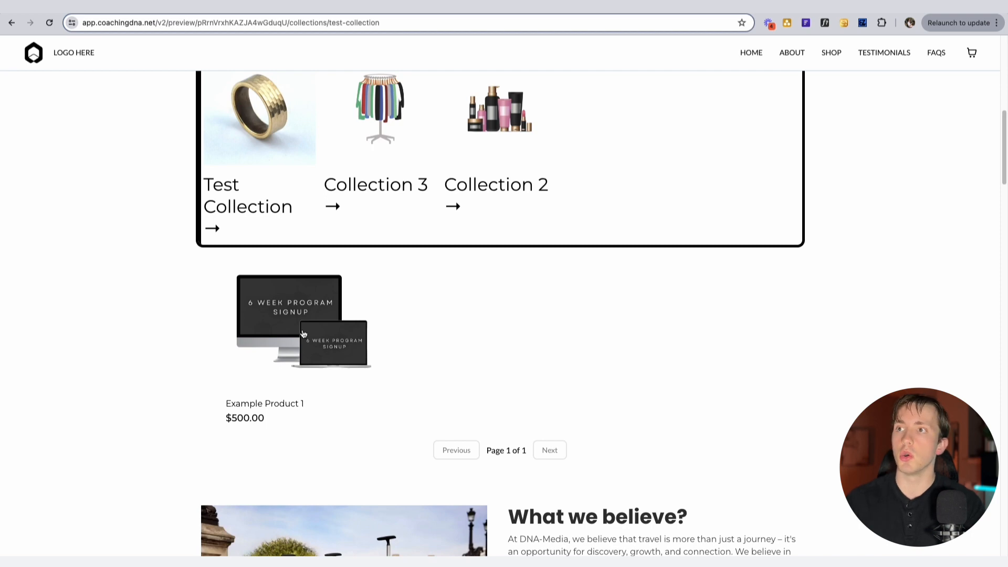
scroll(420, 336, down, 1)
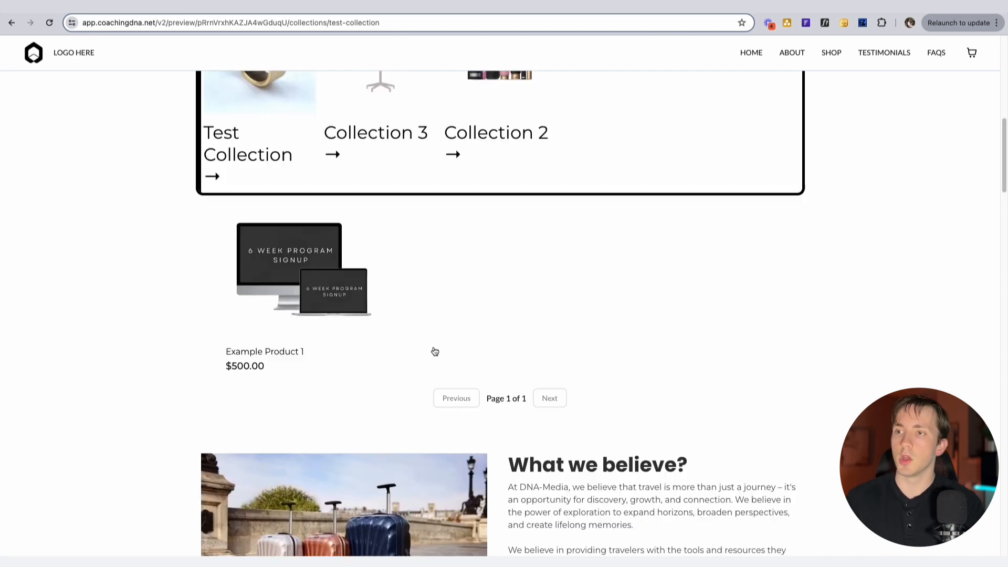
scroll(346, 290, up, 9)
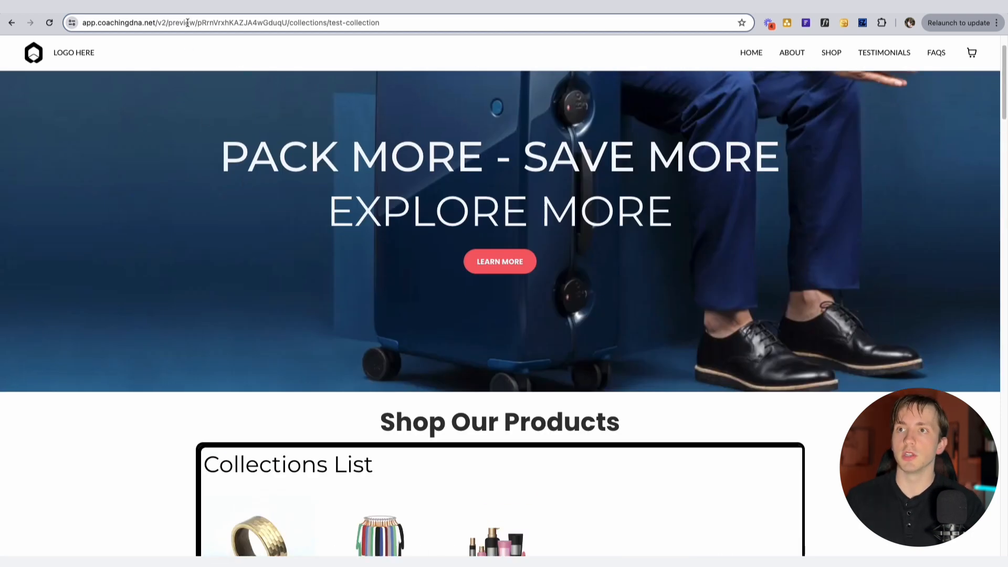
Step: Switch to the Payments product collections page, open Test Collection for editing and expand its additional options
click(51, 9)
click(108, 9)
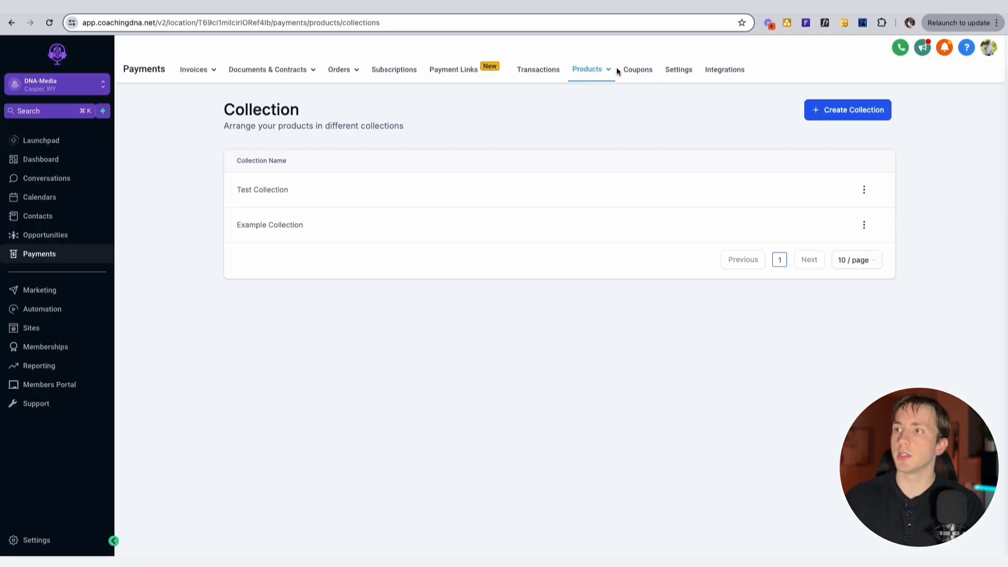
mouse_move(598, 73)
click(567, 115)
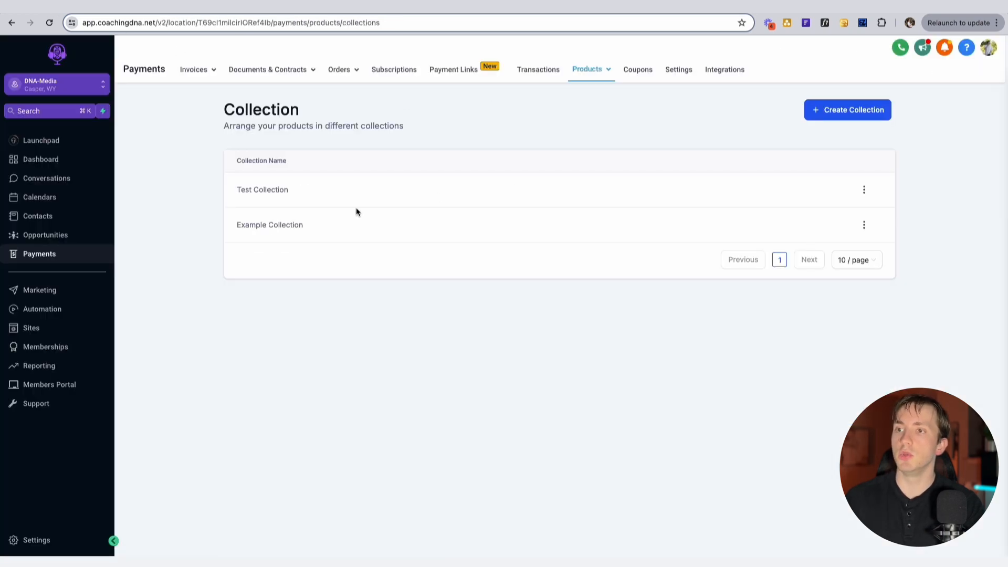
click(864, 191)
click(854, 149)
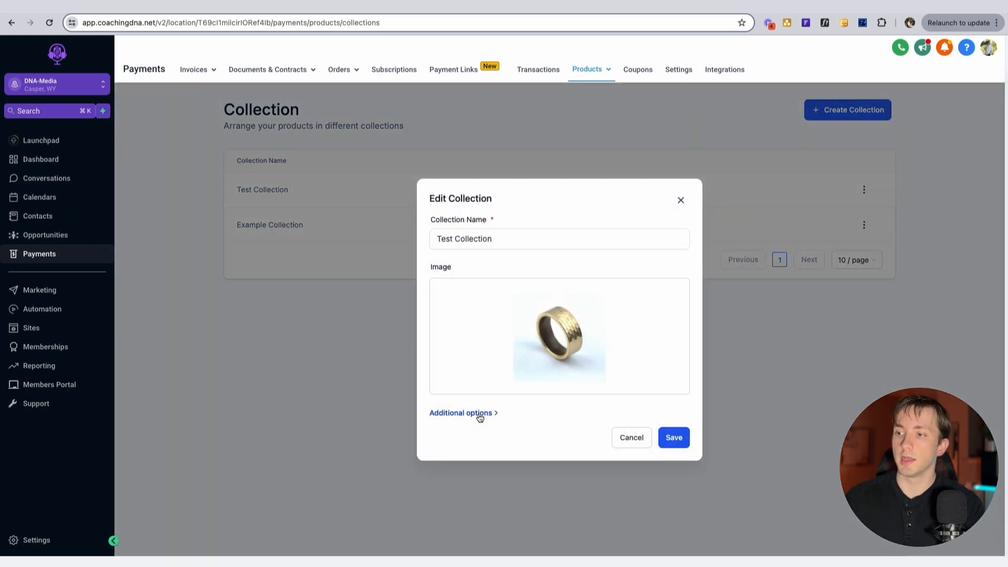
click(477, 418)
Step: Examine Test Collection's URL handle, SEO title and SEO description
drag(566, 485, 468, 483)
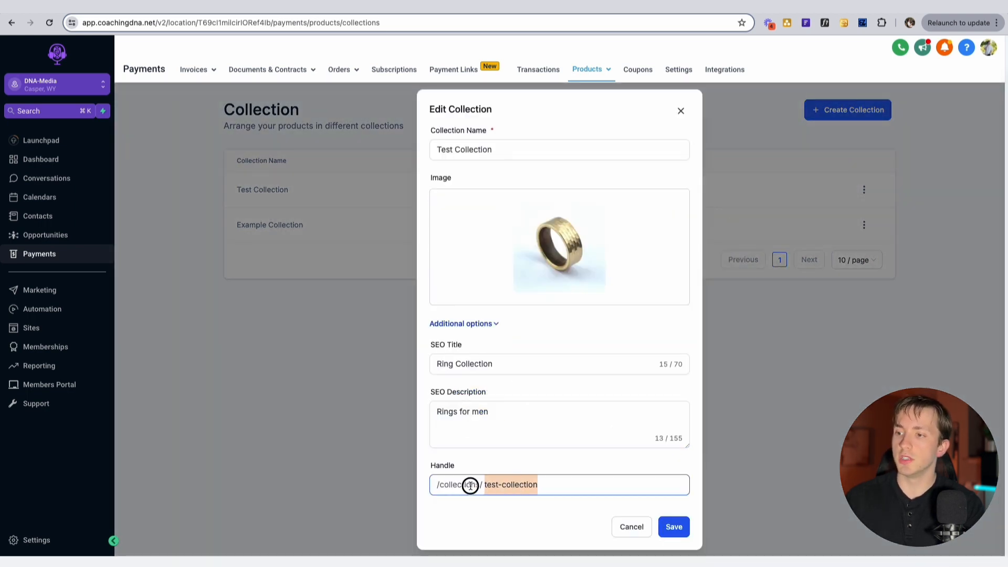
click(489, 485)
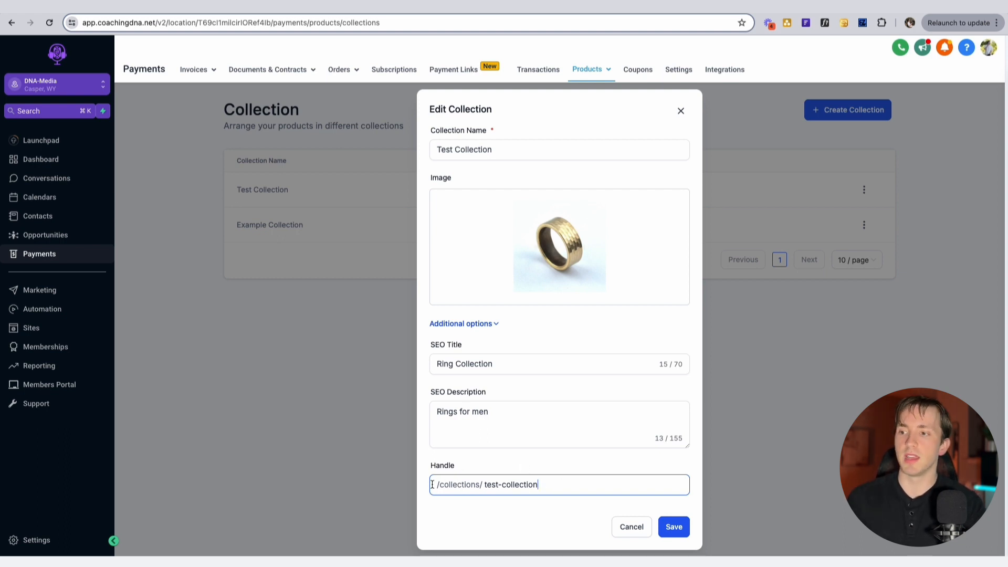
click(540, 484)
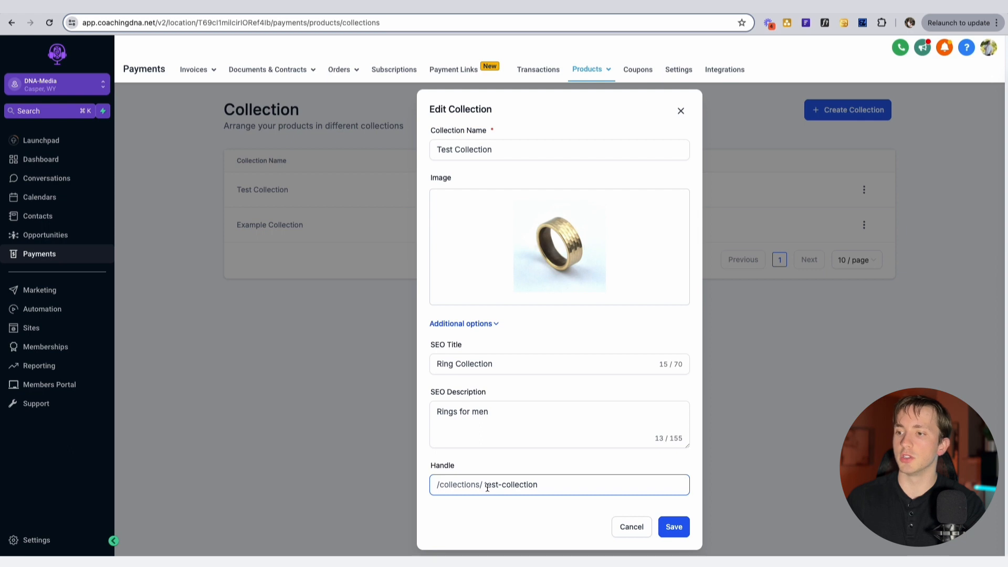
drag(486, 484, 540, 486)
click(553, 489)
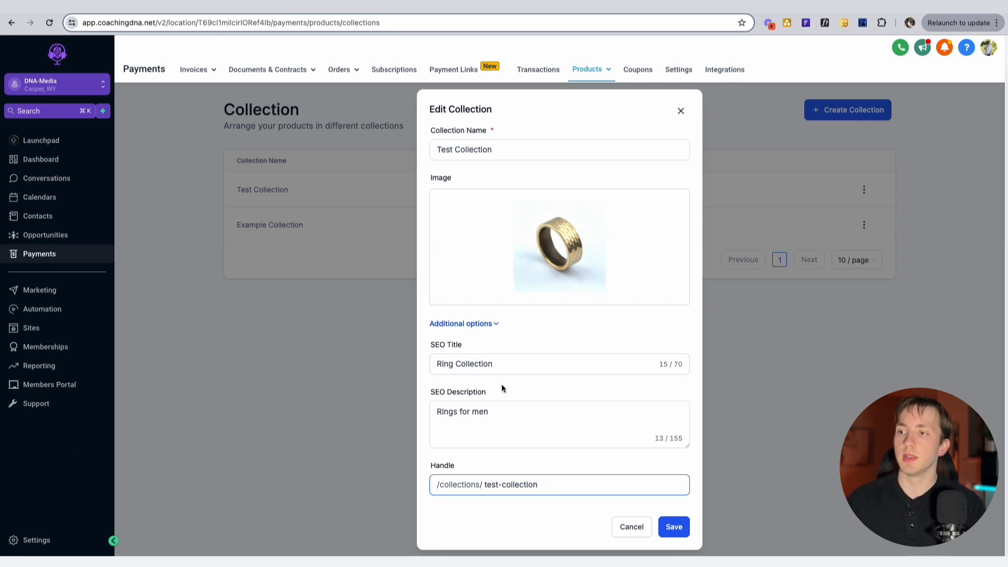
drag(432, 344, 459, 344)
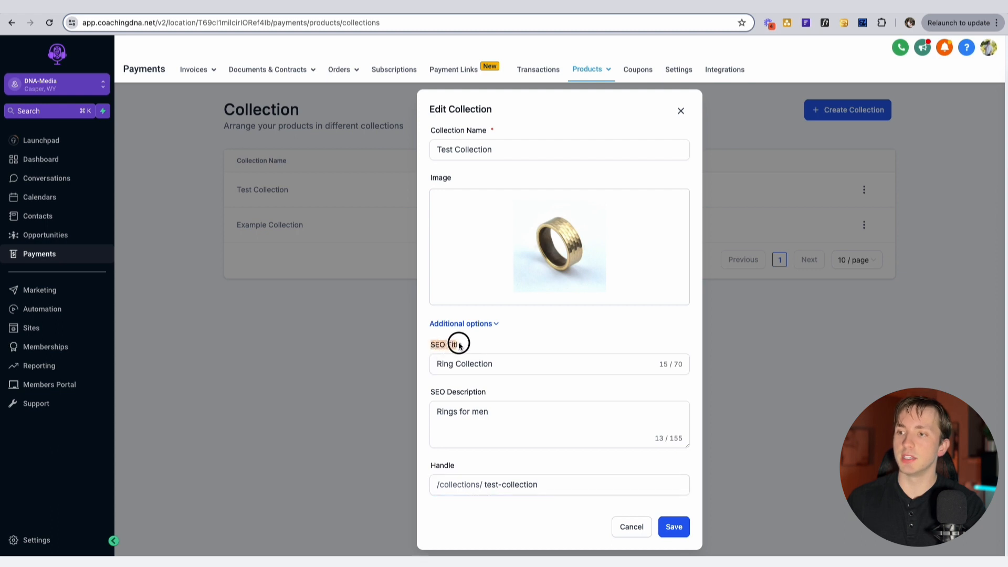
click(433, 406)
click(515, 394)
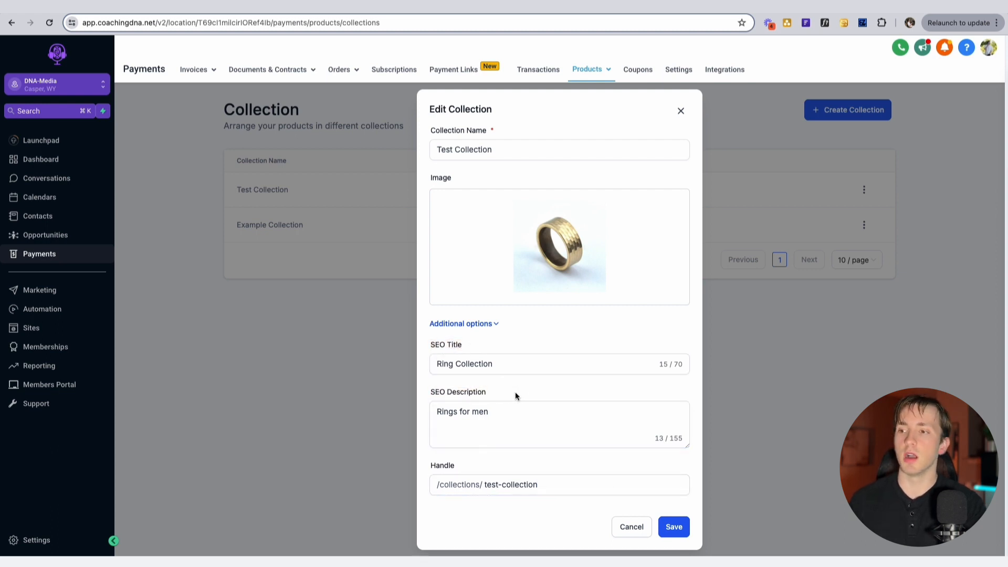
triple_click(478, 363)
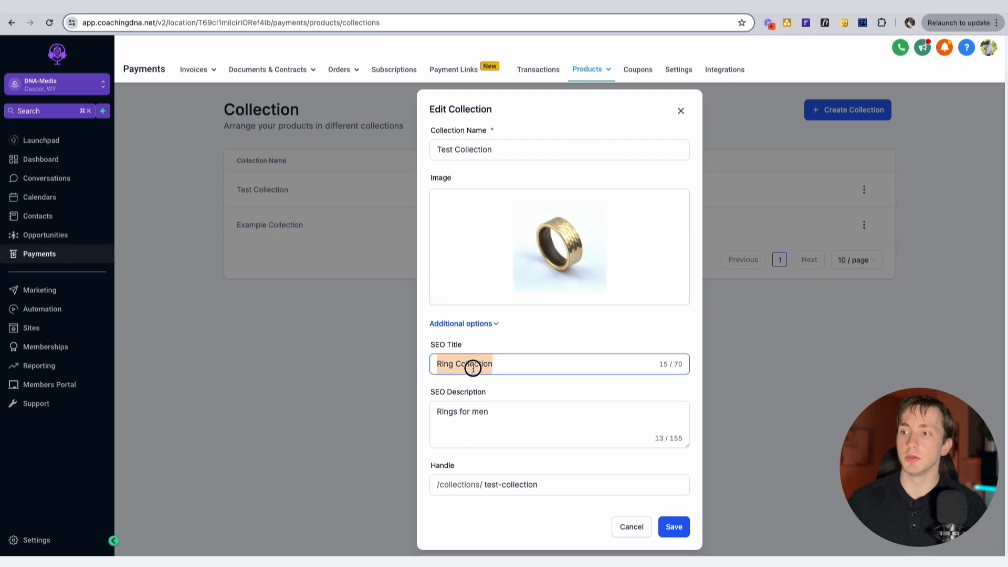
click(496, 415)
drag(497, 415, 435, 412)
click(615, 443)
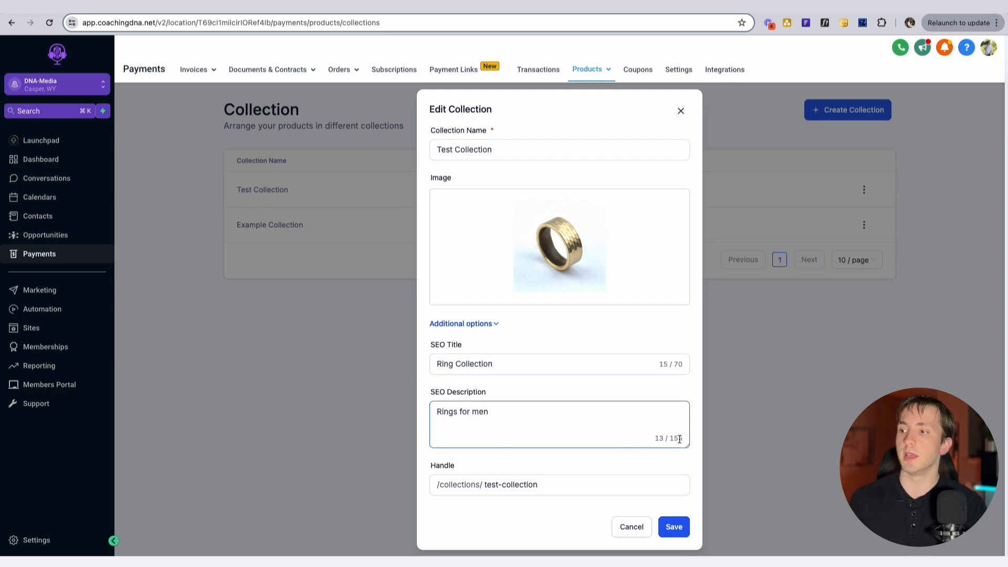